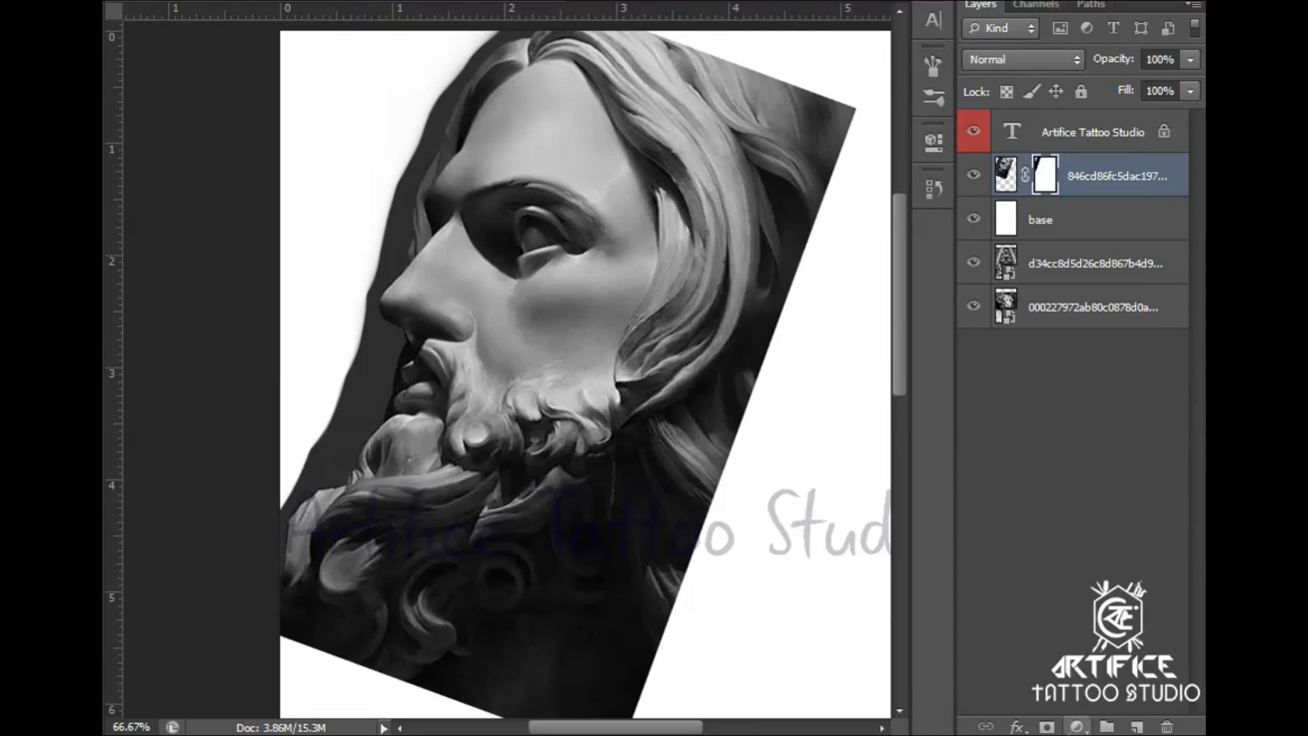
# Paint the white area in front of the profile head's face dark grey on a new layer above it.
pyautogui.rightClick(342, 361)
pyautogui.doubleClick(508, 310)
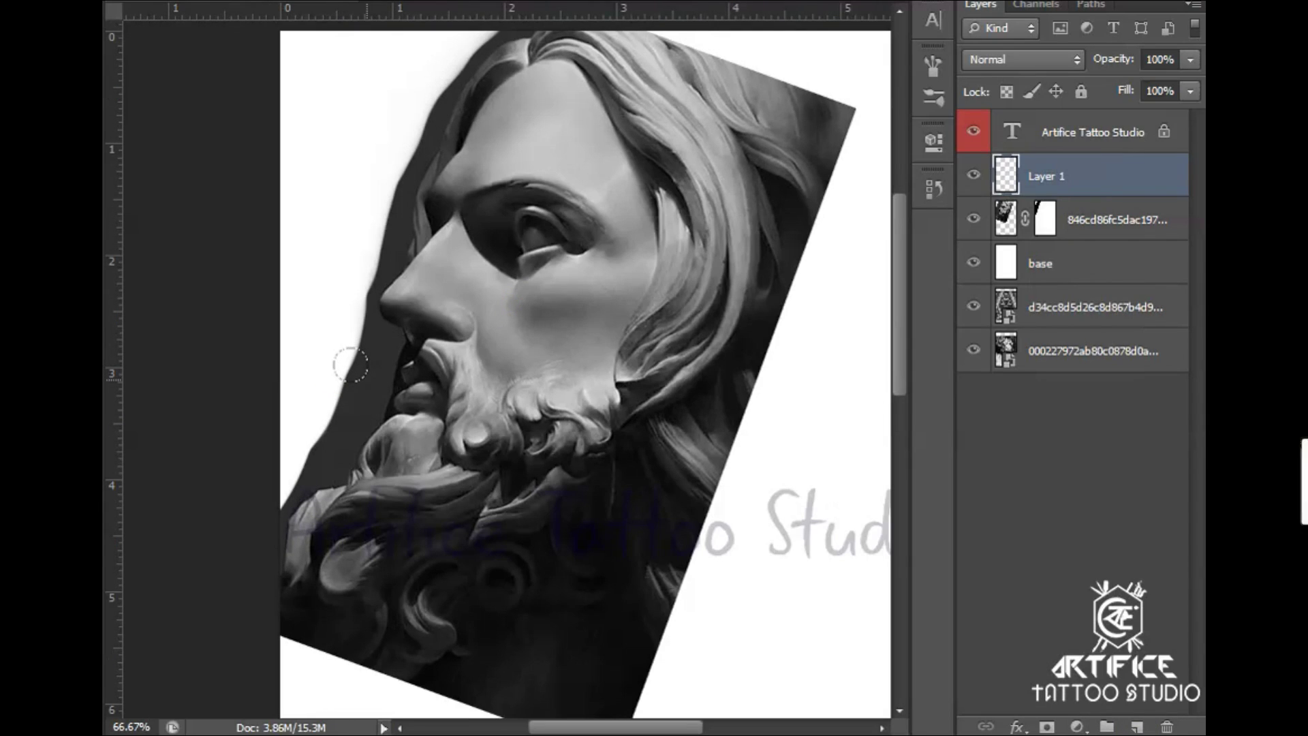
pyautogui.moveTo(348, 383)
pyautogui.mouseDown()
pyautogui.moveTo(337, 293)
pyautogui.moveTo(450, 34)
pyautogui.moveTo(307, 443)
pyautogui.moveTo(341, 19)
pyautogui.moveTo(245, 210)
pyautogui.moveTo(290, 273)
pyautogui.mouseUp()
pyautogui.moveTo(346, 296); pyautogui.dragTo(129, 167)
# Paint on the profile head layer's mask to fade out its hard image edges behind the hair and below the beard.
pyautogui.hotkey('ctrl', '-')
pyautogui.click(1046, 219)
pyautogui.moveTo(447, 518)
pyautogui.mouseDown()
pyautogui.moveTo(306, 520)
pyautogui.moveTo(175, 476)
pyautogui.moveTo(579, 80)
pyautogui.moveTo(482, 316)
pyautogui.moveTo(198, 501)
pyautogui.mouseUp()
pyautogui.hotkey('ctrl', '-')
# Bring the curly-haired bearded head layer above the base layer, then rotate, scale and position it below the profile head.
pyautogui.moveTo(1075, 349)
pyautogui.mouseDown()
pyautogui.moveTo(1113, 222)
pyautogui.moveTo(1113, 238)
pyautogui.mouseUp()
pyautogui.hotkey('ctrl', 't')
pyautogui.rightClick(611, 417)
pyautogui.click(623, 712)
pyautogui.moveTo(640, 388); pyautogui.dragTo(725, 444)
pyautogui.moveTo(784, 408); pyautogui.dragTo(761, 516)
pyautogui.moveTo(714, 470); pyautogui.dragTo(684, 520)
pyautogui.moveTo(770, 504); pyautogui.dragTo(765, 429)
pyautogui.moveTo(680, 438); pyautogui.dragTo(681, 393)
pyautogui.press('Return')
# Add a layer mask to the curly-haired head and paint away the background around its hair, beard and neck.
pyautogui.rightClick(1040, 260)
pyautogui.click(927, 186)
pyautogui.click(1046, 728)
pyautogui.moveTo(664, 617)
pyautogui.mouseDown()
pyautogui.moveTo(511, 628)
pyautogui.moveTo(402, 409)
pyautogui.mouseUp()
pyautogui.moveTo(599, 208); pyautogui.dragTo(671, 235)
pyautogui.moveTo(690, 554)
pyautogui.mouseDown()
pyautogui.moveTo(502, 648)
pyautogui.moveTo(429, 488)
pyautogui.moveTo(423, 409)
pyautogui.mouseUp()
pyautogui.moveTo(507, 295); pyautogui.dragTo(486, 291)
pyautogui.moveTo(463, 293); pyautogui.dragTo(439, 290)
pyautogui.moveTo(630, 426); pyautogui.dragTo(647, 386)
# Transform the curly-haired head again, adjusting its rotation and moving it up against the profile head.
pyautogui.hotkey('ctrl', 't')
pyautogui.moveTo(811, 341); pyautogui.dragTo(808, 380)
pyautogui.moveTo(689, 427)
pyautogui.mouseDown()
pyautogui.moveTo(673, 470)
pyautogui.moveTo(632, 473)
pyautogui.moveTo(687, 315)
pyautogui.moveTo(668, 283)
pyautogui.mouseUp()
pyautogui.press('Return')
# Refine both heads' layer masks with the brush so they blend where the beard meets the curly hair.
pyautogui.click(1045, 263)
pyautogui.press('b')
pyautogui.click(1046, 219)
pyautogui.moveTo(453, 378)
pyautogui.mouseDown()
pyautogui.moveTo(514, 303)
pyautogui.moveTo(440, 335)
pyautogui.mouseUp()
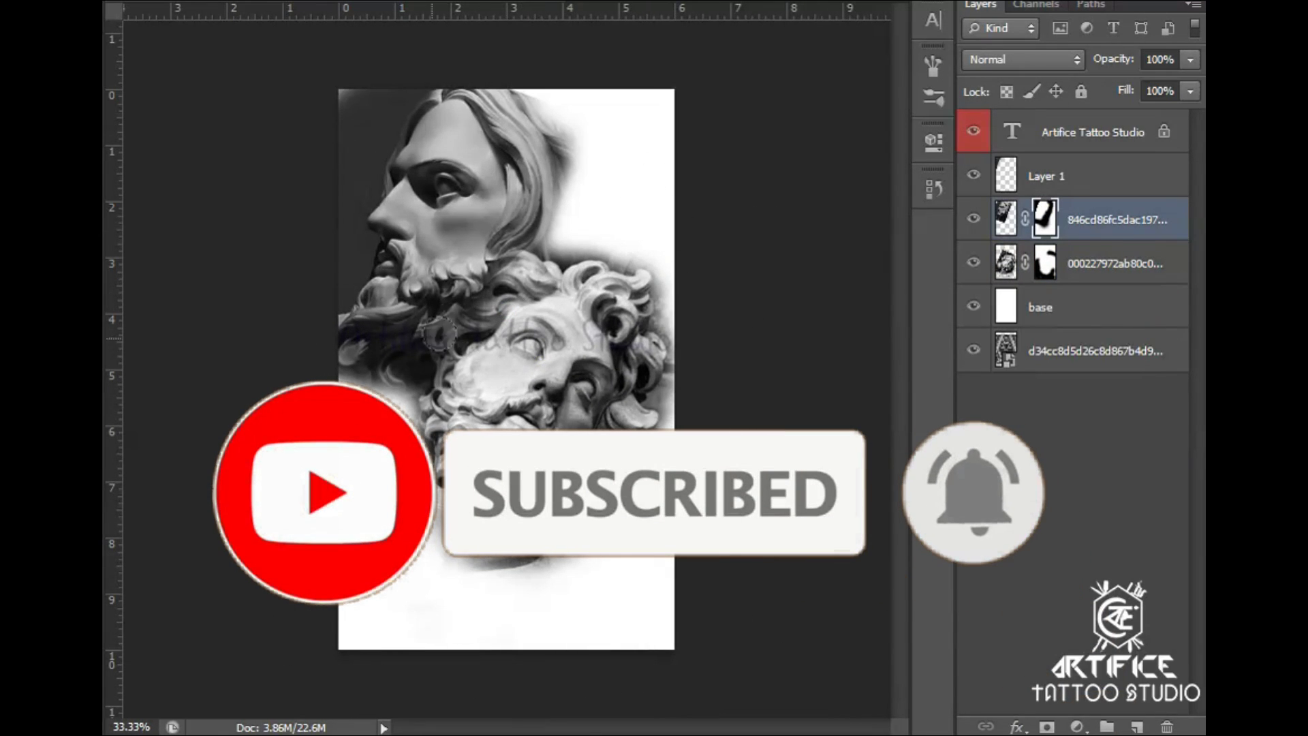
pyautogui.moveTo(579, 150); pyautogui.dragTo(525, 234)
# Arrange the two lightning image layers directly beneath the base layer.
pyautogui.moveTo(1060, 340); pyautogui.dragTo(1062, 284)
pyautogui.hotkey('ctrl', '[')
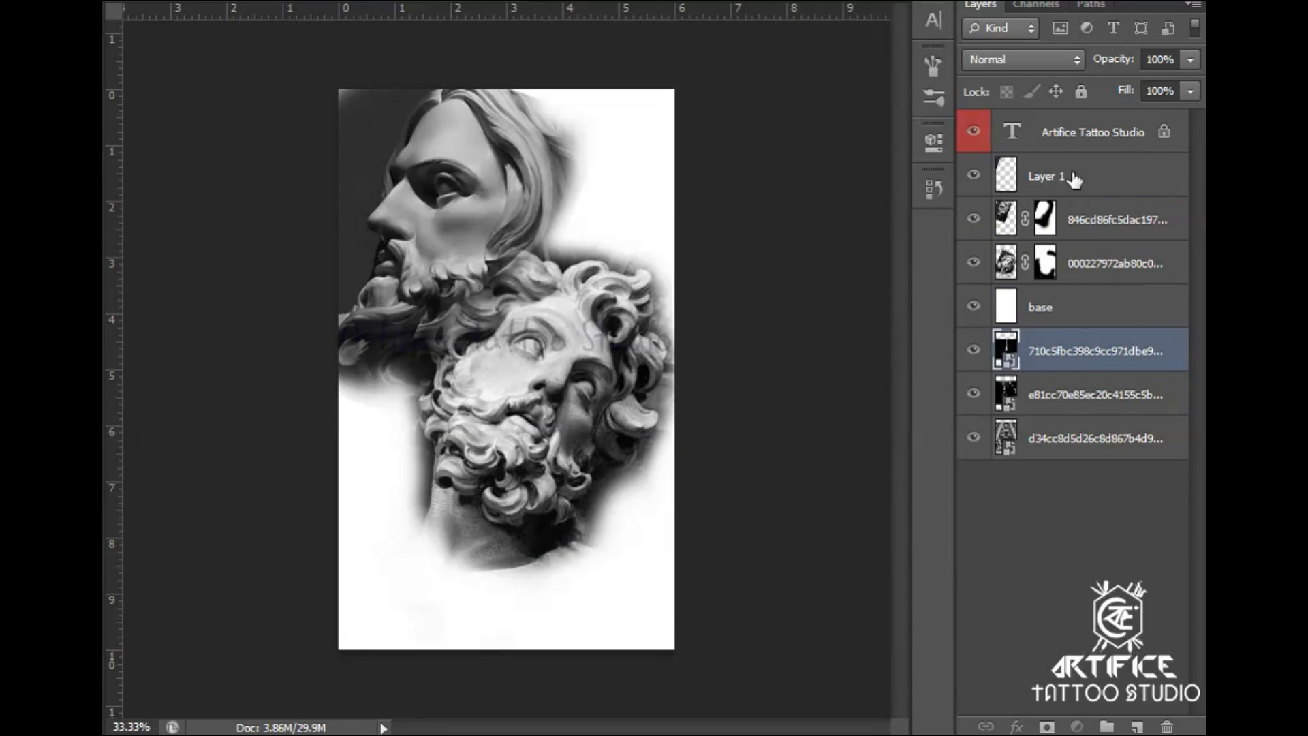
pyautogui.click(1002, 176)
pyautogui.press('b')
pyautogui.moveTo(625, 197); pyautogui.dragTo(663, 222)
pyautogui.hotkey('ctrl', 'z')
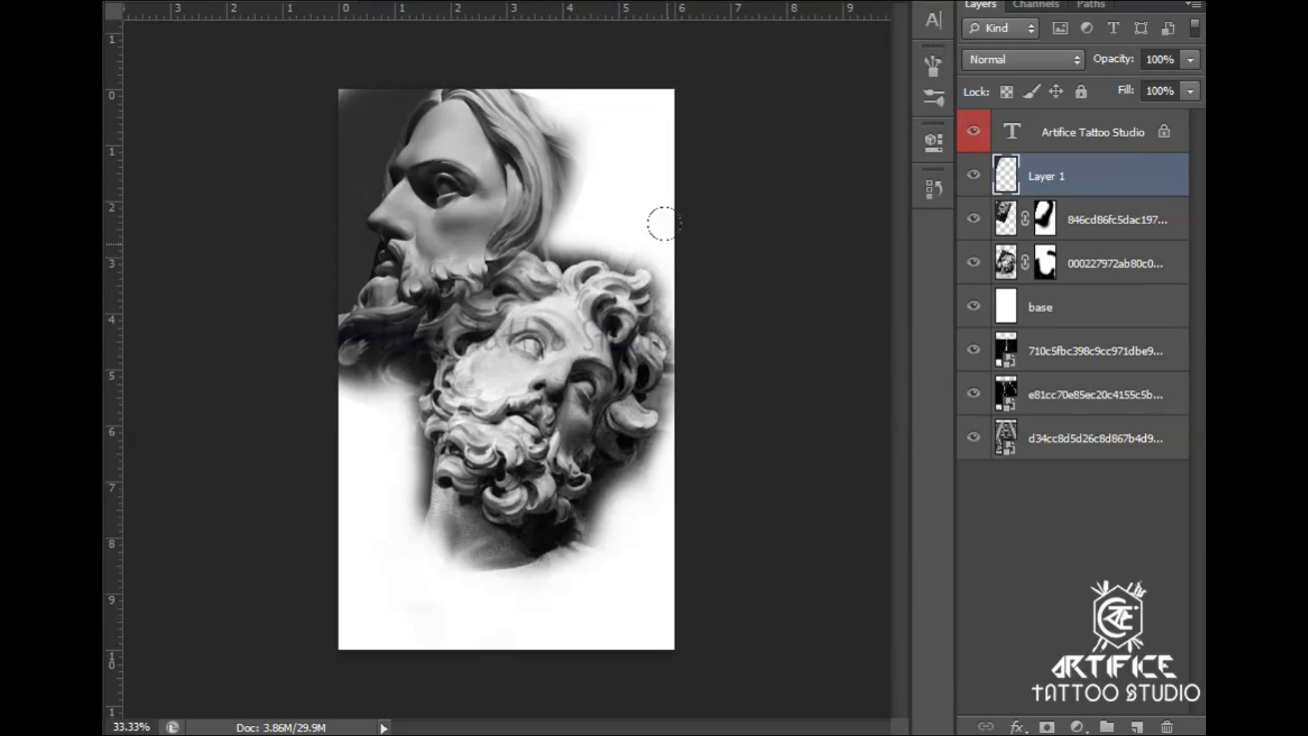
# Create a new layer directly above the base and paint a dark grey background behind the heads on the canvas's right side.
pyautogui.click(1138, 727)
pyautogui.moveTo(1095, 172); pyautogui.dragTo(1096, 333)
pyautogui.moveTo(617, 205)
pyautogui.mouseDown()
pyautogui.moveTo(587, 68)
pyautogui.moveTo(647, 475)
pyautogui.mouseUp()
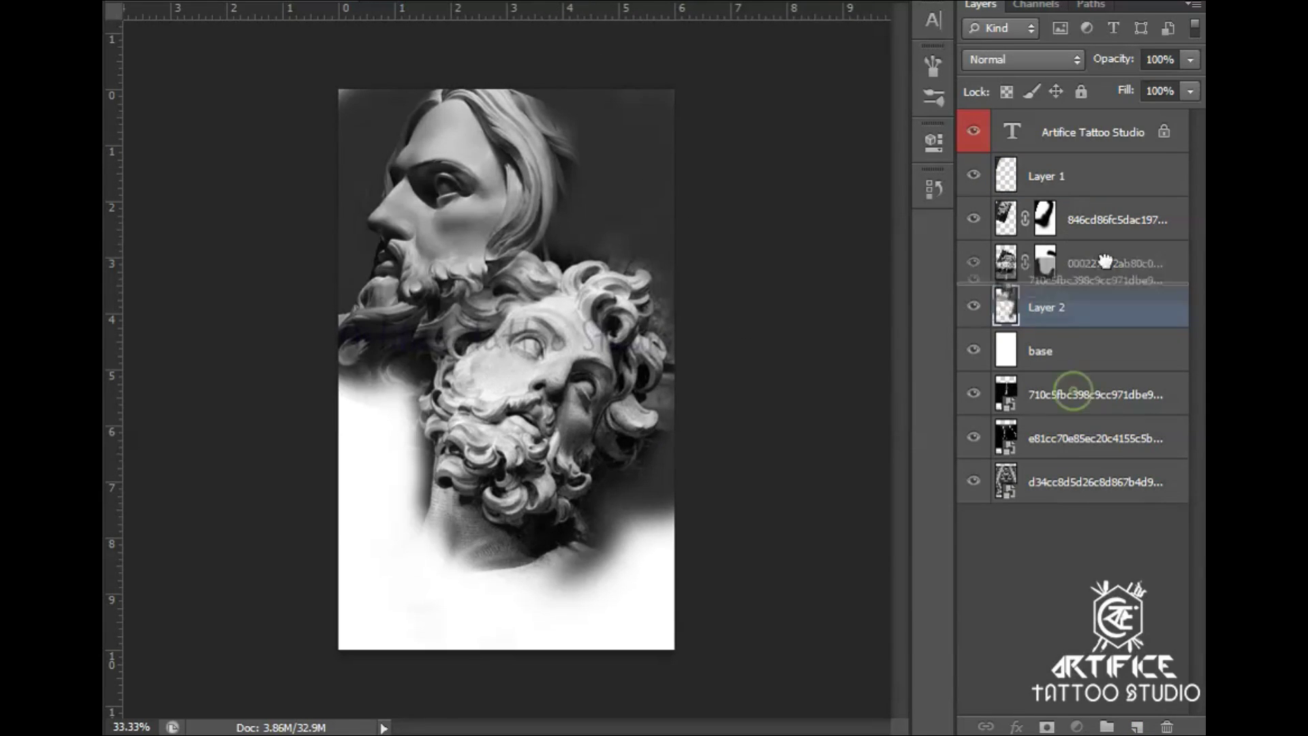
# Bring the 710c5fbc lightning layer above the other image layers, then scale, rotate and position it over both heads.
pyautogui.moveTo(1093, 350); pyautogui.dragTo(1094, 155)
pyautogui.hotkey('ctrl', 't')
pyautogui.moveTo(555, 321); pyautogui.dragTo(599, 168)
pyautogui.moveTo(768, 371); pyautogui.dragTo(734, 413)
pyautogui.moveTo(586, 211); pyautogui.dragTo(616, 202)
pyautogui.press('Return')
# Try out different blend modes on the lightning layer and set it to Linear Dodge (Add).
pyautogui.click(1022, 60)
pyautogui.click(988, 351)
pyautogui.click(1022, 60)
pyautogui.click(988, 331)
pyautogui.press('Down')
pyautogui.press('Down')
pyautogui.press('Down')
pyautogui.press('Down')
pyautogui.press('Down')
pyautogui.press('Down')
pyautogui.press('Down')
pyautogui.press('Down')
pyautogui.press('Up')
pyautogui.press('Down')
pyautogui.press('Up')
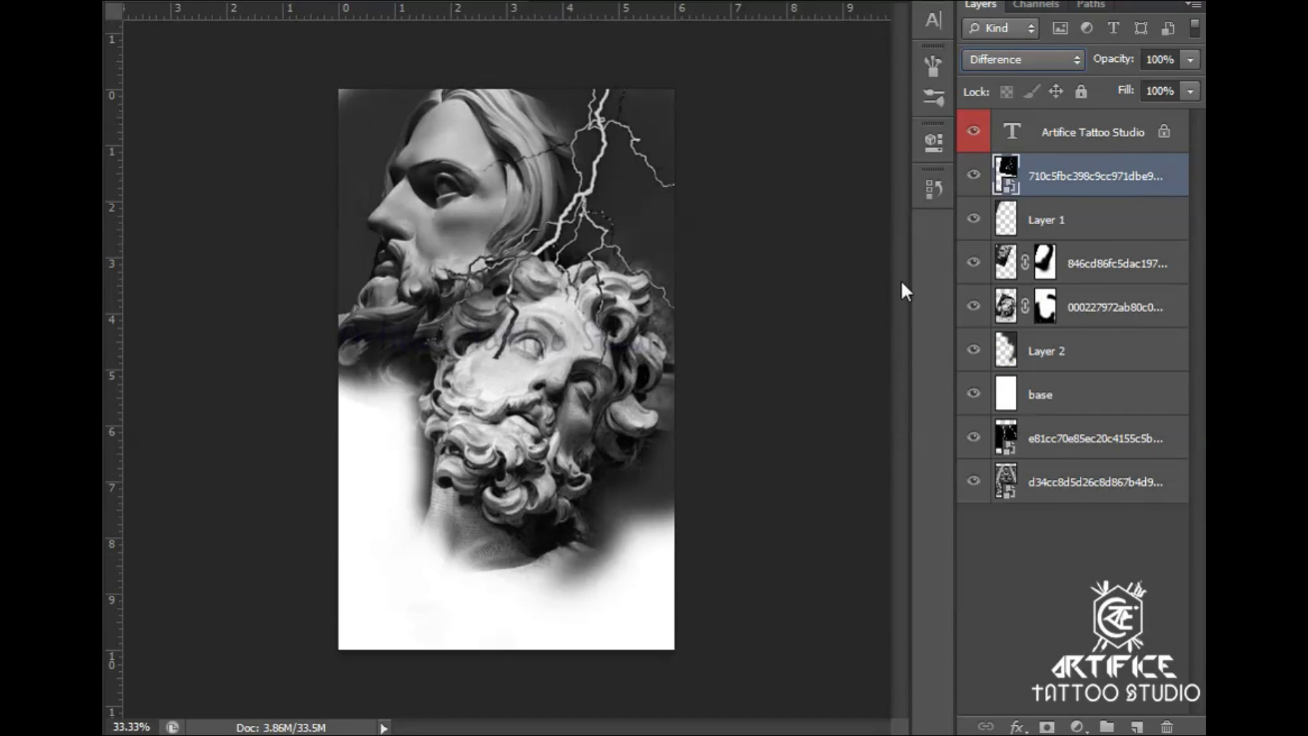
pyautogui.press('Down')
pyautogui.press('Down')
pyautogui.press('Down')
pyautogui.press('Down')
pyautogui.press('Down')
pyautogui.press('Down')
pyautogui.press('Down')
pyautogui.press('Up')
pyautogui.press('Up')
pyautogui.press('Up')
pyautogui.press('Up')
pyautogui.press('Up')
pyautogui.press('Up')
pyautogui.press('Up')
pyautogui.press('Up')
pyautogui.press('Up')
pyautogui.press('Up')
pyautogui.press('Up')
pyautogui.press('Up')
pyautogui.press('Up')
pyautogui.press('Up')
pyautogui.press('Up')
pyautogui.press('Up')
pyautogui.press('Up')
pyautogui.press('Down')
pyautogui.press('Up')
pyautogui.press('Up')
pyautogui.press('Up')
pyautogui.press('Up')
pyautogui.press('Up')
pyautogui.press('Up')
pyautogui.press('Up')
pyautogui.press('Up')
pyautogui.press('Up')
pyautogui.press('Up')
pyautogui.press('Down')
pyautogui.press('Down')
pyautogui.press('Down')
pyautogui.press('Down')
pyautogui.press('Down')
pyautogui.press('Down')
pyautogui.press('Down')
pyautogui.press('Down')
pyautogui.press('Down')
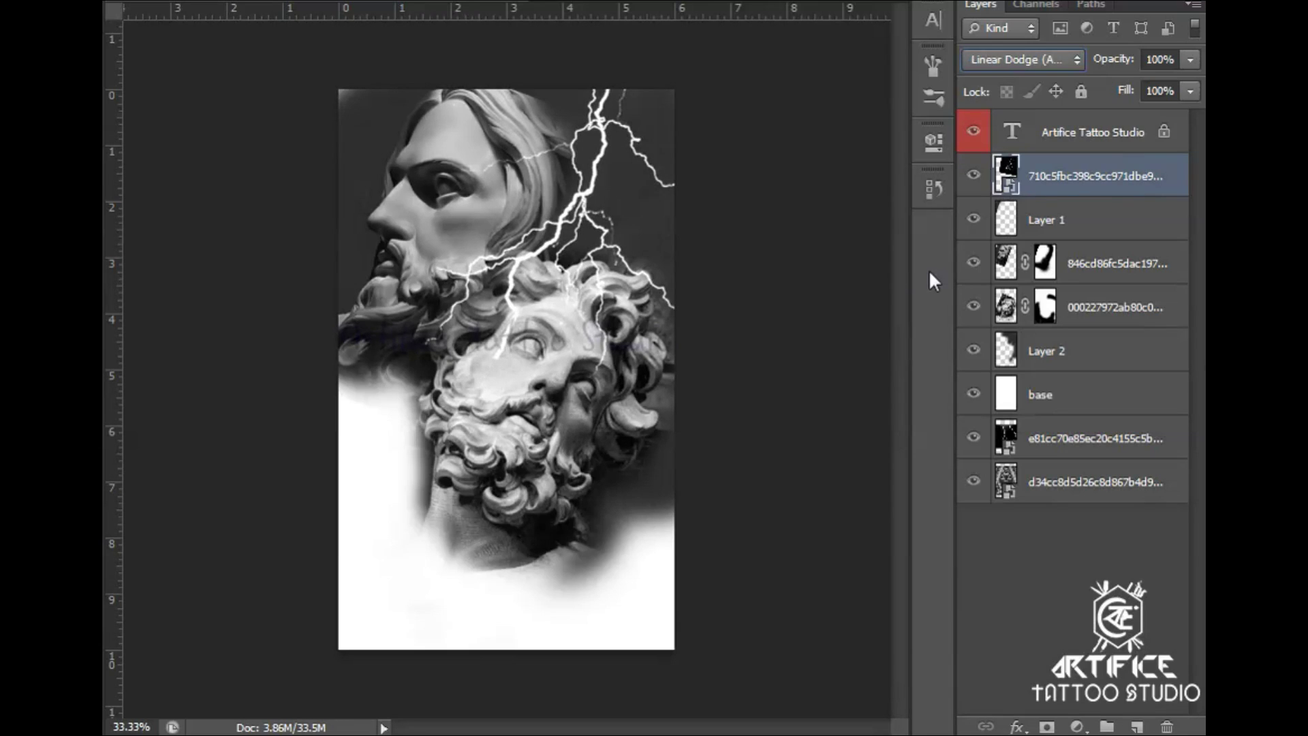
pyautogui.press('Up')
pyautogui.press('Down')
pyautogui.press('Down')
pyautogui.press('Down')
pyautogui.press('Down')
# Duplicate the lightning layer, merge the two copies into one and set the merged layer to Linear Dodge (Add).
pyautogui.hotkey('ctrl', 'j')
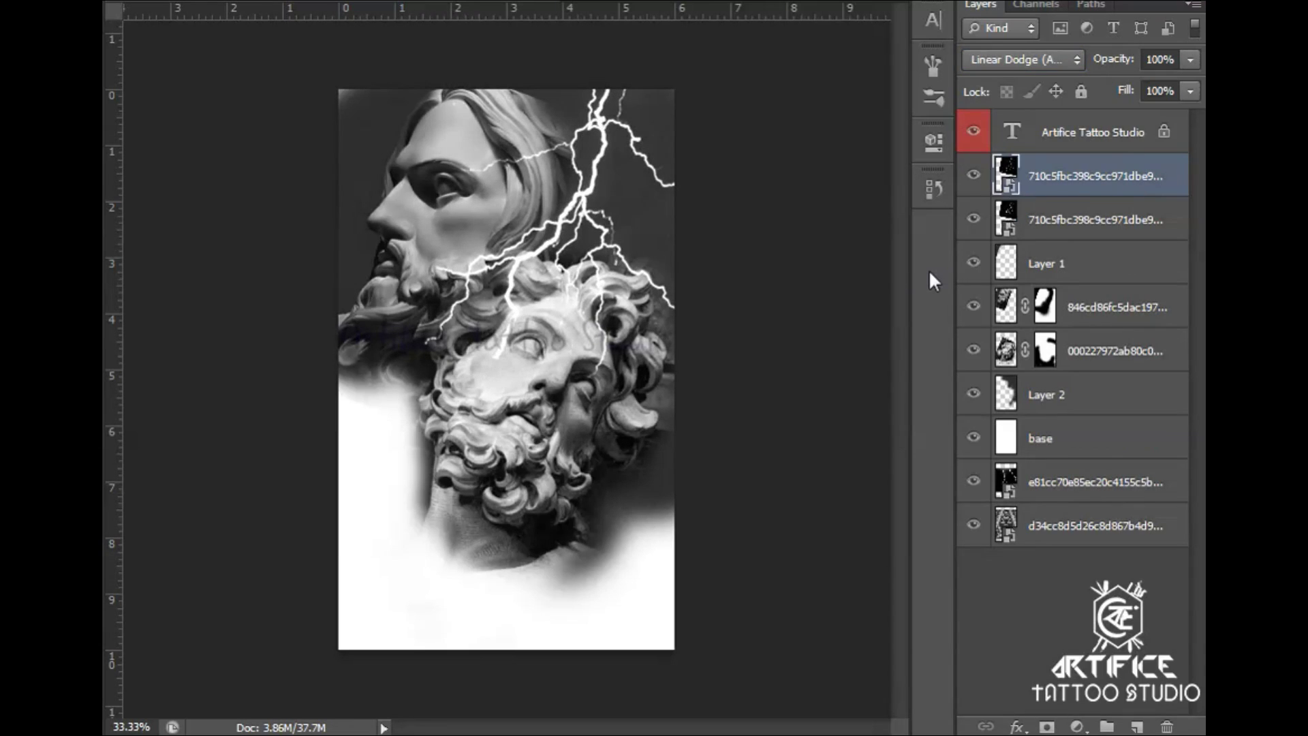
pyautogui.click(1107, 352)
pyautogui.click(1118, 219)
pyautogui.keyDown('shift'); pyautogui.click(1117, 176); pyautogui.keyUp('shift')
pyautogui.hotkey('ctrl', 'e')
pyautogui.click(1013, 60)
pyautogui.click(1021, 298)
# Rotate and move the merged lightning so it enters from the canvas's upper right corner and branches across both heads.
pyautogui.hotkey('ctrl', 't')
pyautogui.moveTo(382, 403); pyautogui.dragTo(353, 433)
pyautogui.moveTo(570, 316)
pyautogui.mouseDown()
pyautogui.moveTo(561, 330)
pyautogui.moveTo(603, 269)
pyautogui.mouseUp()
pyautogui.moveTo(852, 364); pyautogui.dragTo(765, 455)
pyautogui.moveTo(704, 324); pyautogui.dragTo(730, 327)
pyautogui.press('Return')
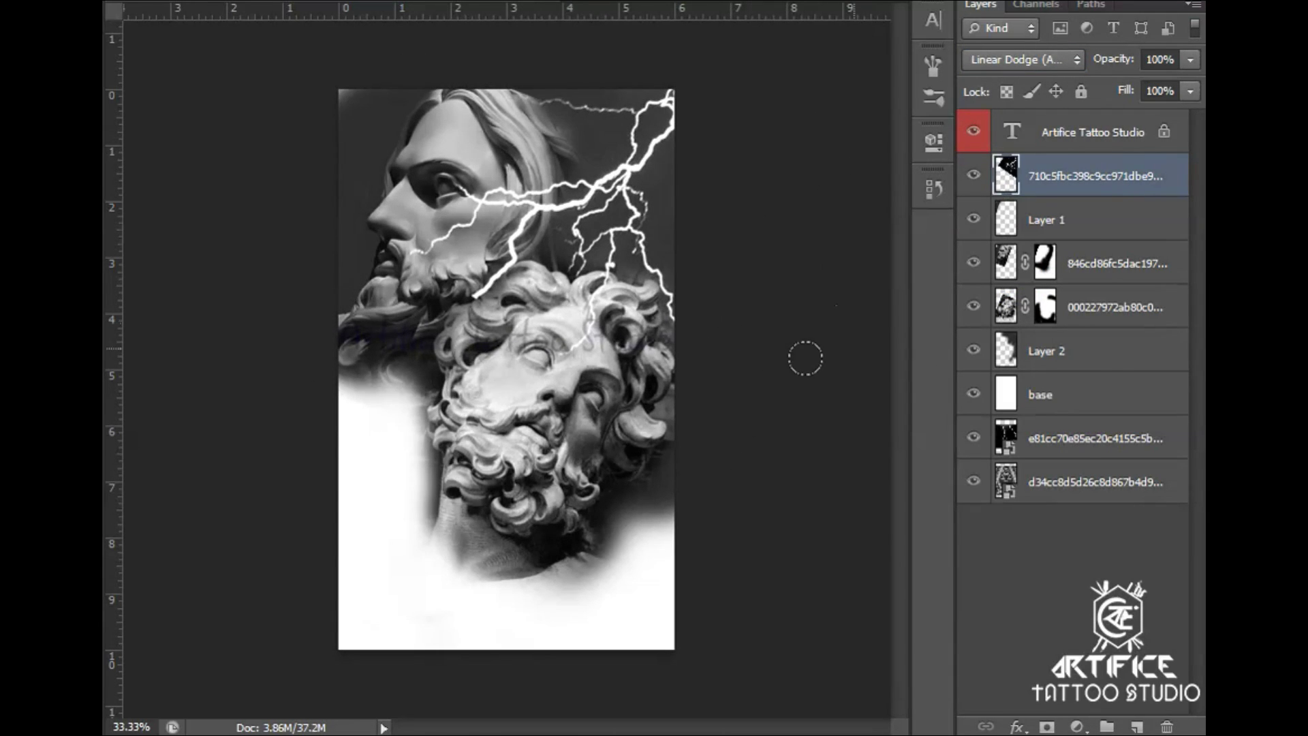
# Remove the spare e81cc70e lightning layer and move the gothic window layer above the lightning.
pyautogui.scroll(4, 492, 294)
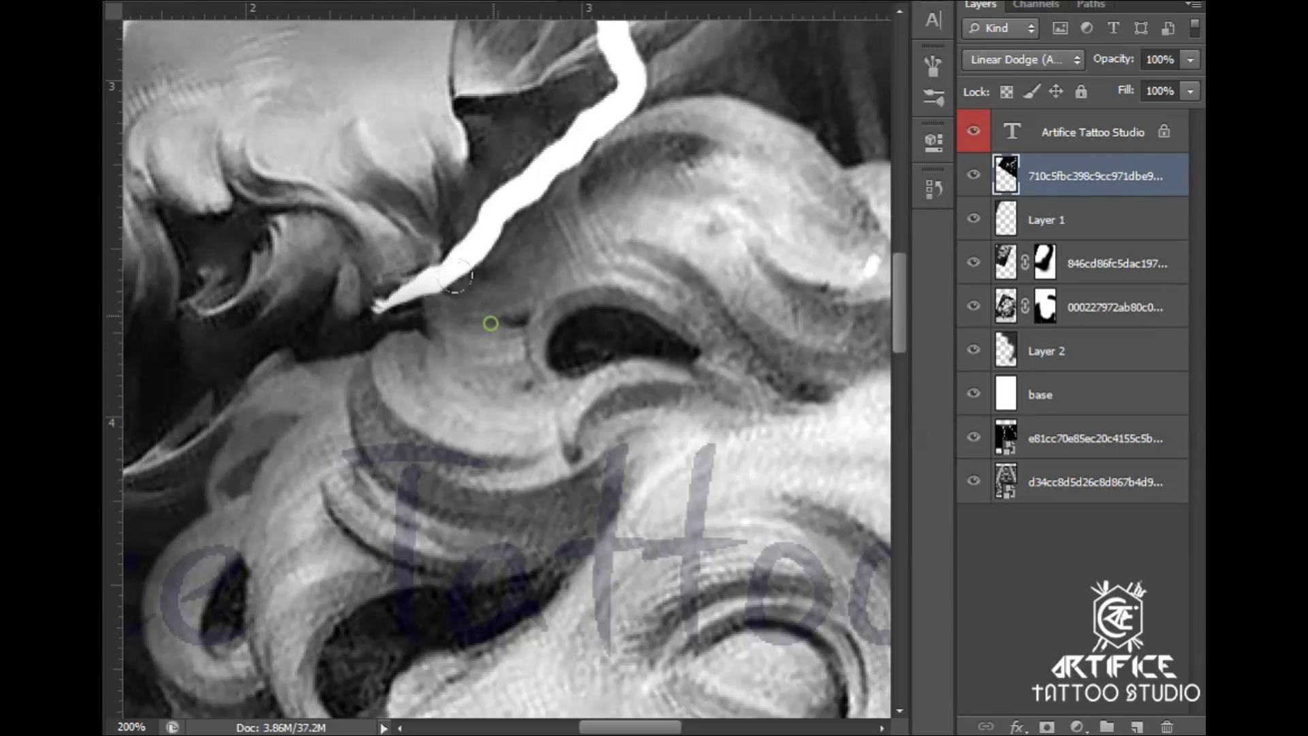
pyautogui.scroll(-6, 437, 407)
pyautogui.click(1060, 481)
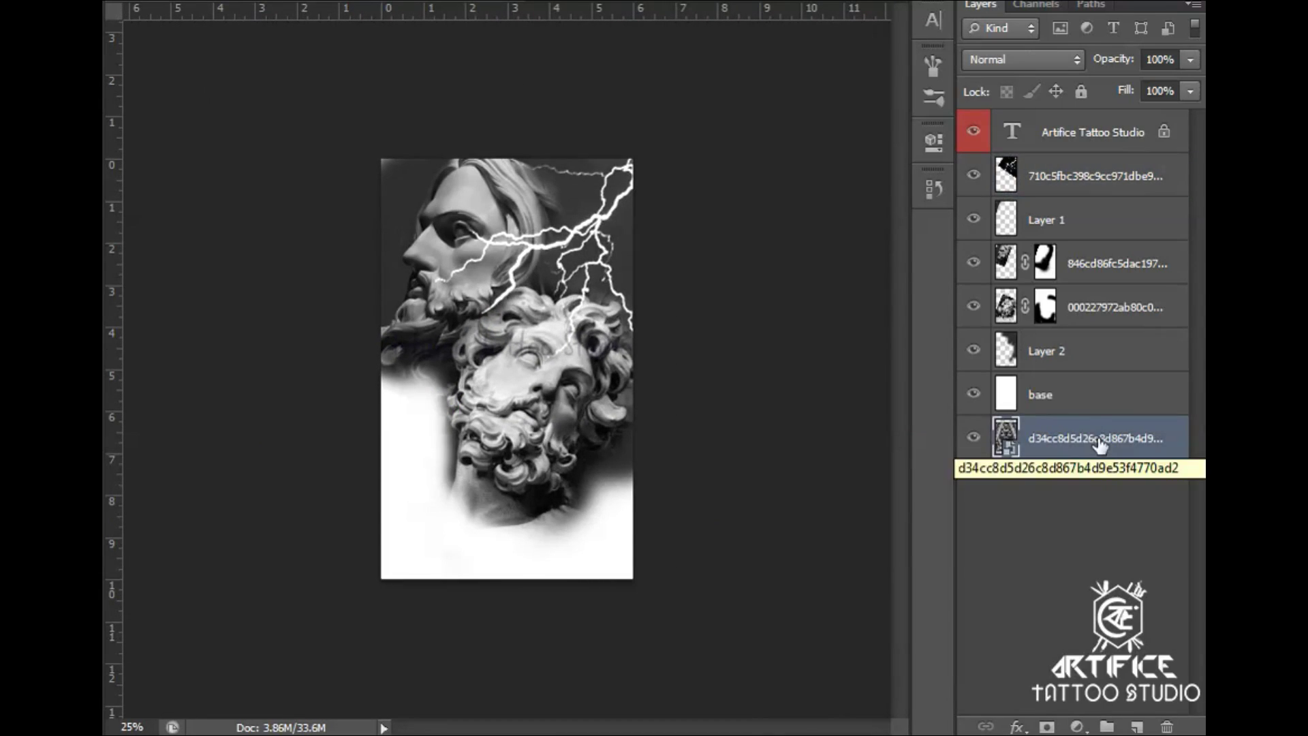
pyautogui.moveTo(1060, 482); pyautogui.dragTo(1059, 176)
# Rotate, enlarge and position the gothic window image so its round tracery sits over the lower part of the canvas.
pyautogui.hotkey('ctrl', 't')
pyautogui.moveTo(632, 182); pyautogui.dragTo(566, 298)
pyautogui.moveTo(659, 494); pyautogui.dragTo(627, 554)
pyautogui.moveTo(597, 330); pyautogui.dragTo(668, 286)
pyautogui.moveTo(575, 415); pyautogui.dragTo(542, 477)
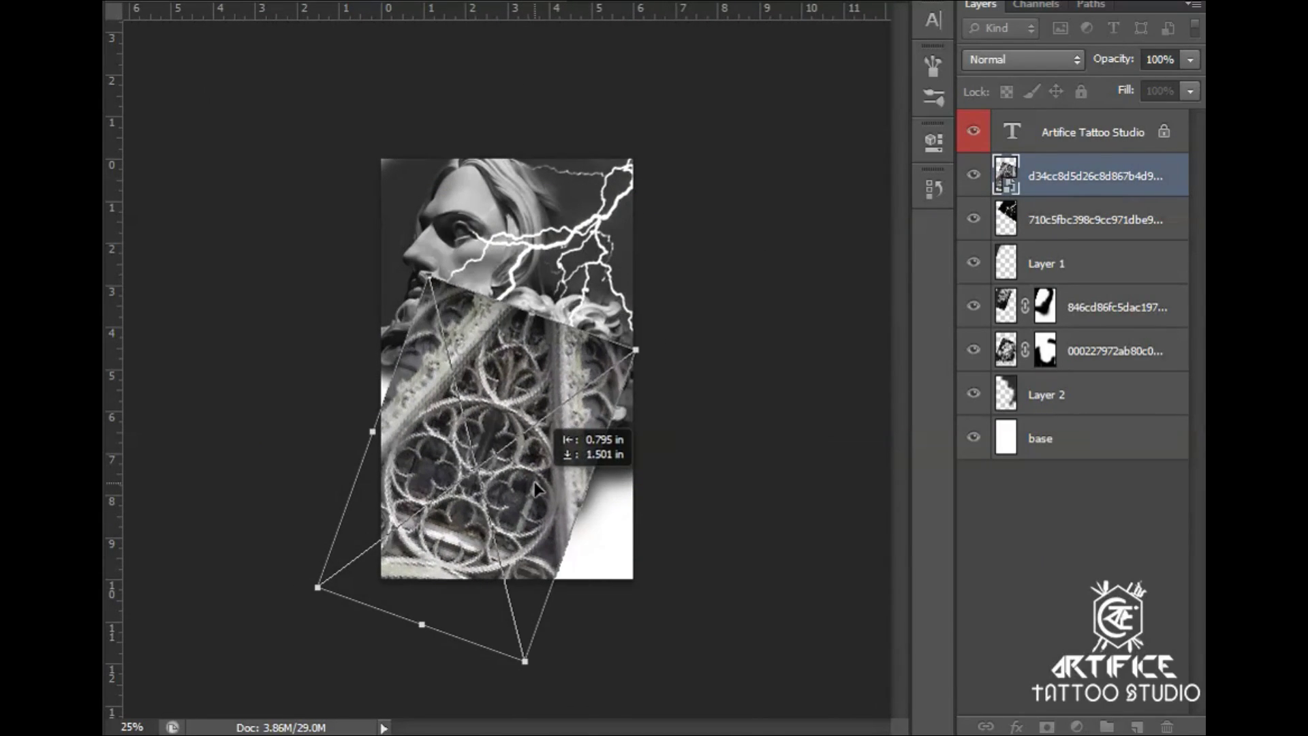
pyautogui.moveTo(634, 348); pyautogui.dragTo(701, 304)
pyautogui.moveTo(634, 426); pyautogui.dragTo(614, 436)
pyautogui.press('Escape')
# Move the gothic window layer directly above the base and mask out its outer edges near the lower right corner.
pyautogui.moveTo(1090, 176); pyautogui.dragTo(1086, 408)
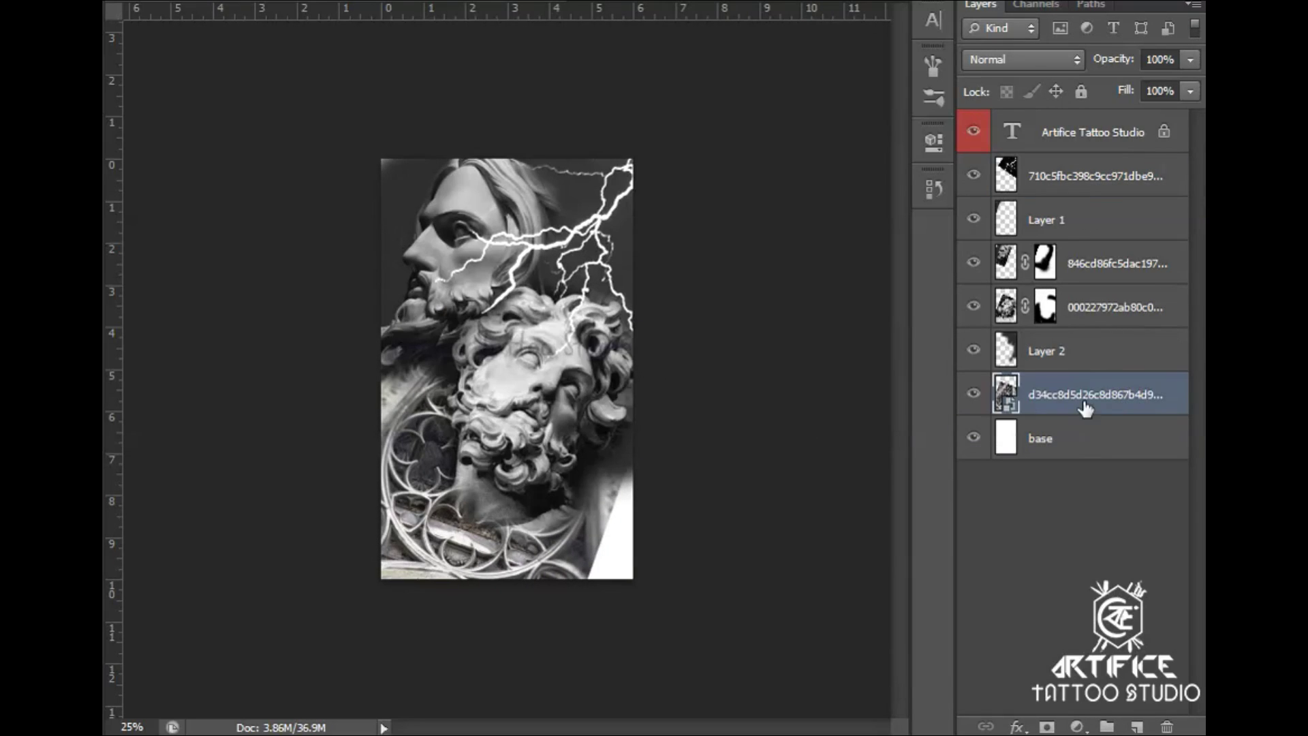
pyautogui.moveTo(649, 445); pyautogui.dragTo(609, 399)
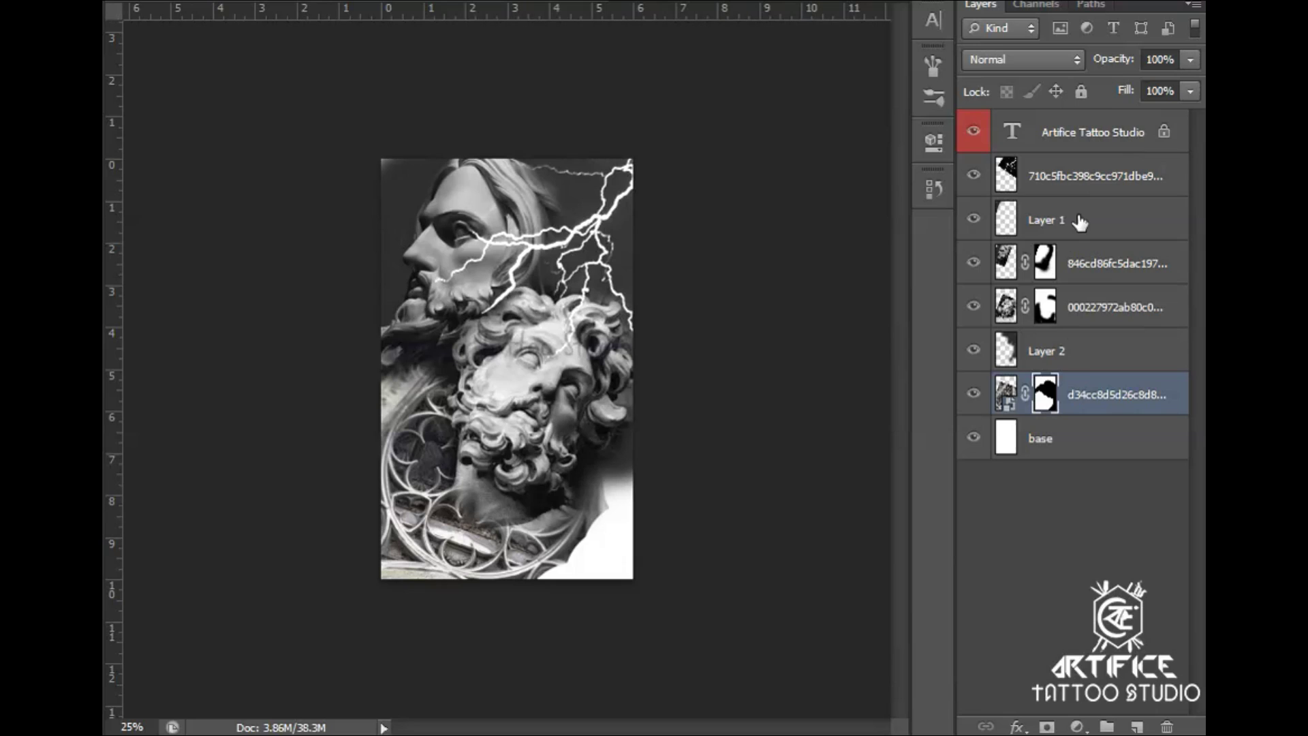
pyautogui.moveTo(549, 552)
pyautogui.mouseDown()
pyautogui.moveTo(612, 504)
pyautogui.moveTo(613, 537)
pyautogui.moveTo(603, 504)
pyautogui.mouseUp()
# Paint dark grey shading on Layer 2 around the round window tracery, undoing the last stroke.
pyautogui.click(1106, 346)
pyautogui.moveTo(415, 402)
pyautogui.mouseDown()
pyautogui.moveTo(387, 375)
pyautogui.moveTo(356, 546)
pyautogui.moveTo(620, 627)
pyautogui.moveTo(621, 543)
pyautogui.mouseUp()
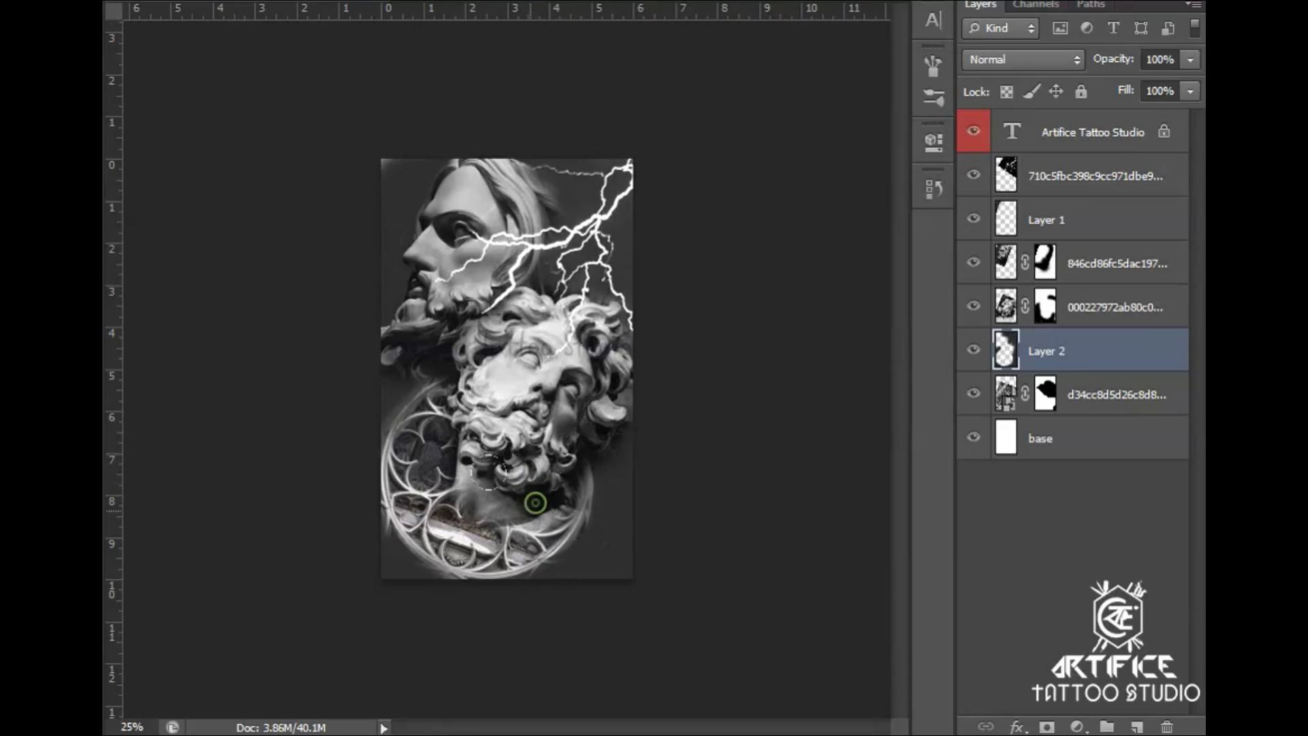
pyautogui.hotkey('ctrl', 'z')
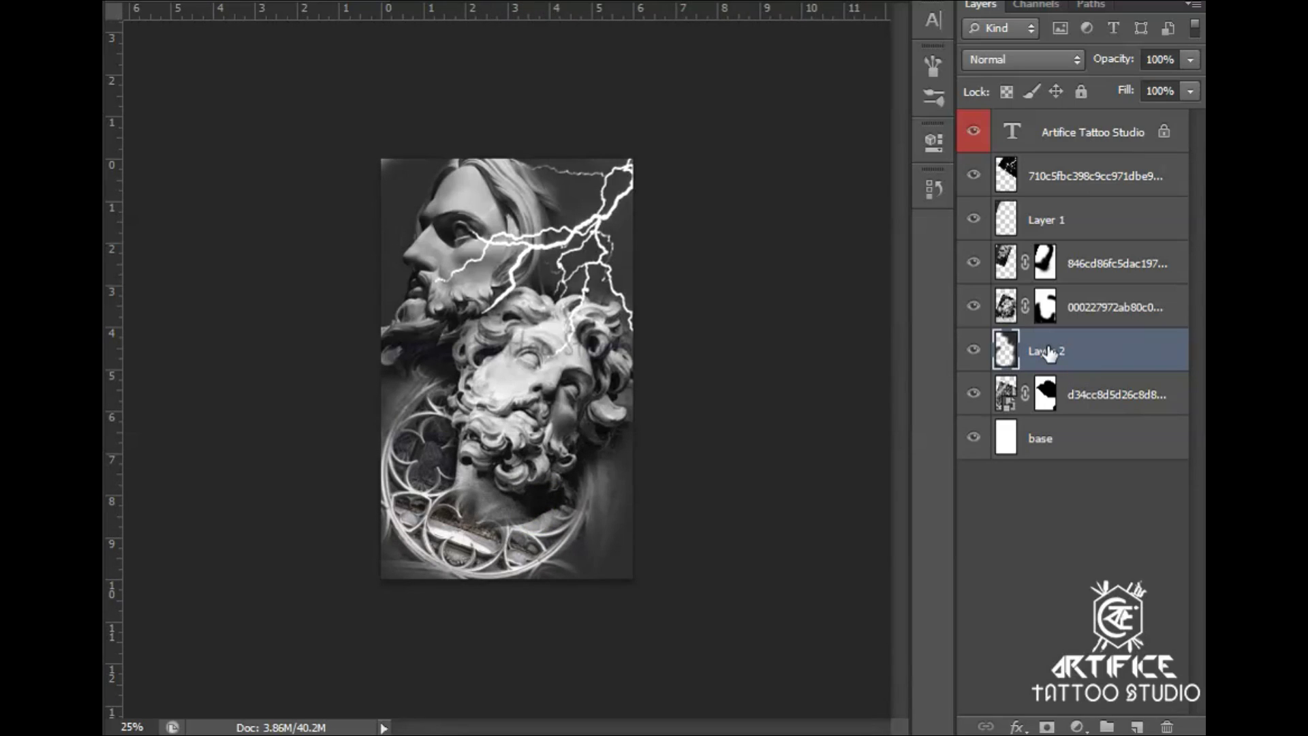
# Set the brush colour to black and paint over the inside of the window's lower central lobed opening on Layer 2.
pyautogui.hotkey('ctrl', '+')
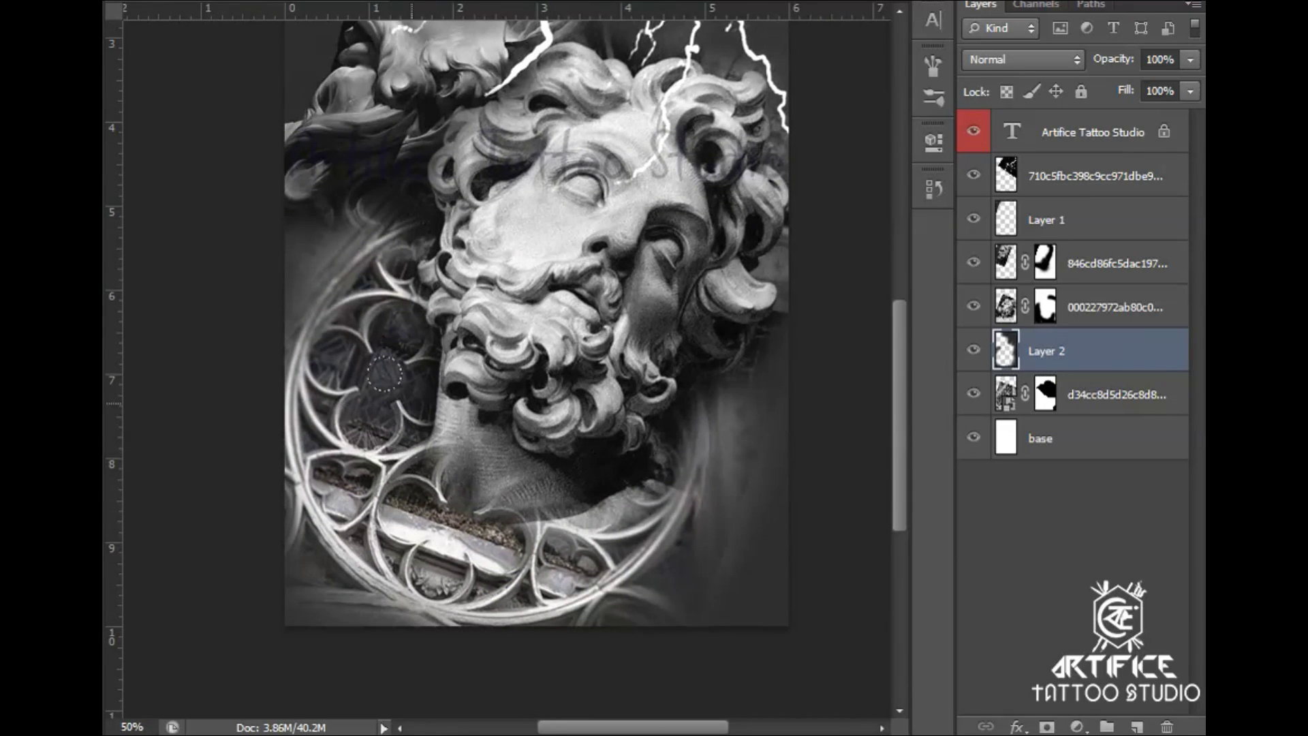
pyautogui.click(104, 505)
pyautogui.click(830, 306)
pyautogui.click(1194, 27)
pyautogui.moveTo(466, 503); pyautogui.dragTo(458, 526)
pyautogui.hotkey('ctrl', '+')
pyautogui.moveTo(368, 616)
pyautogui.mouseDown()
pyautogui.moveTo(521, 380)
pyautogui.moveTo(433, 405)
pyautogui.mouseUp()
pyautogui.rightClick(521, 380)
pyautogui.doubleClick(681, 309)
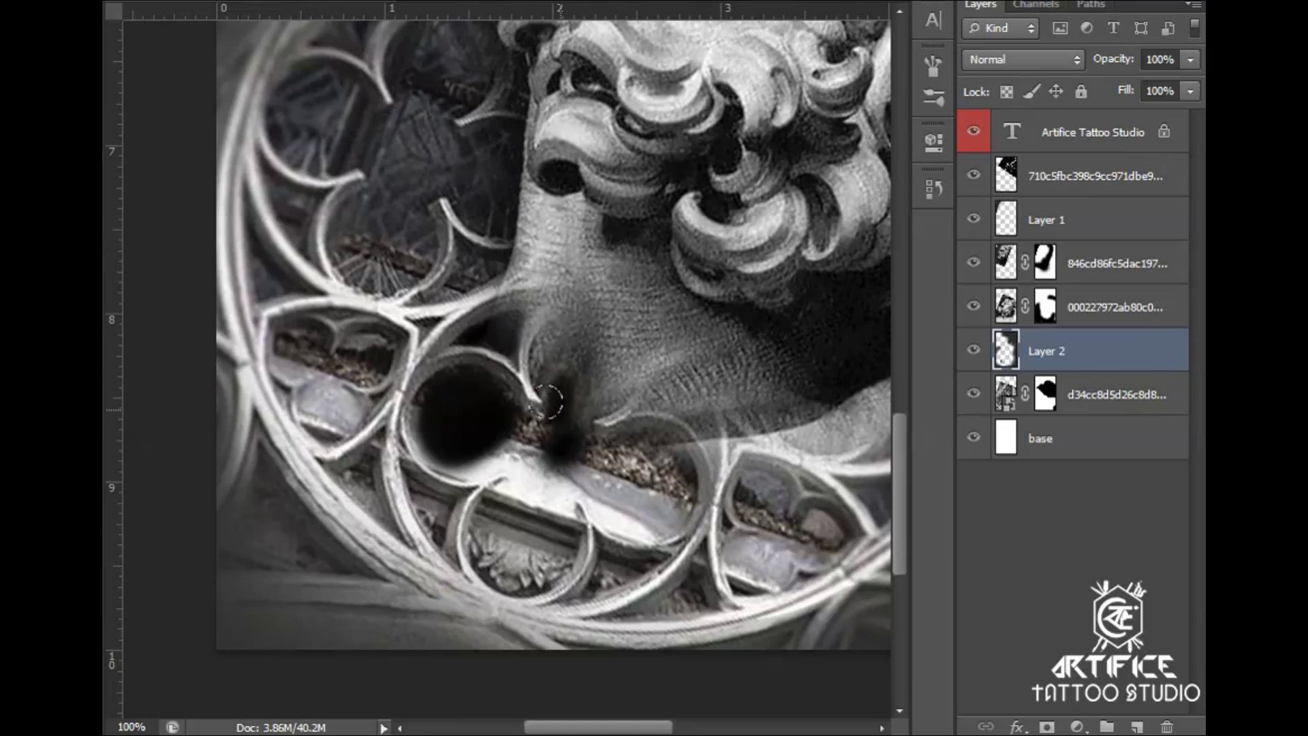
pyautogui.moveTo(512, 443)
pyautogui.mouseDown()
pyautogui.moveTo(514, 514)
pyautogui.moveTo(542, 490)
pyautogui.mouseUp()
pyautogui.moveTo(518, 567)
pyautogui.mouseDown()
pyautogui.moveTo(620, 446)
pyautogui.moveTo(661, 462)
pyautogui.moveTo(573, 469)
pyautogui.mouseUp()
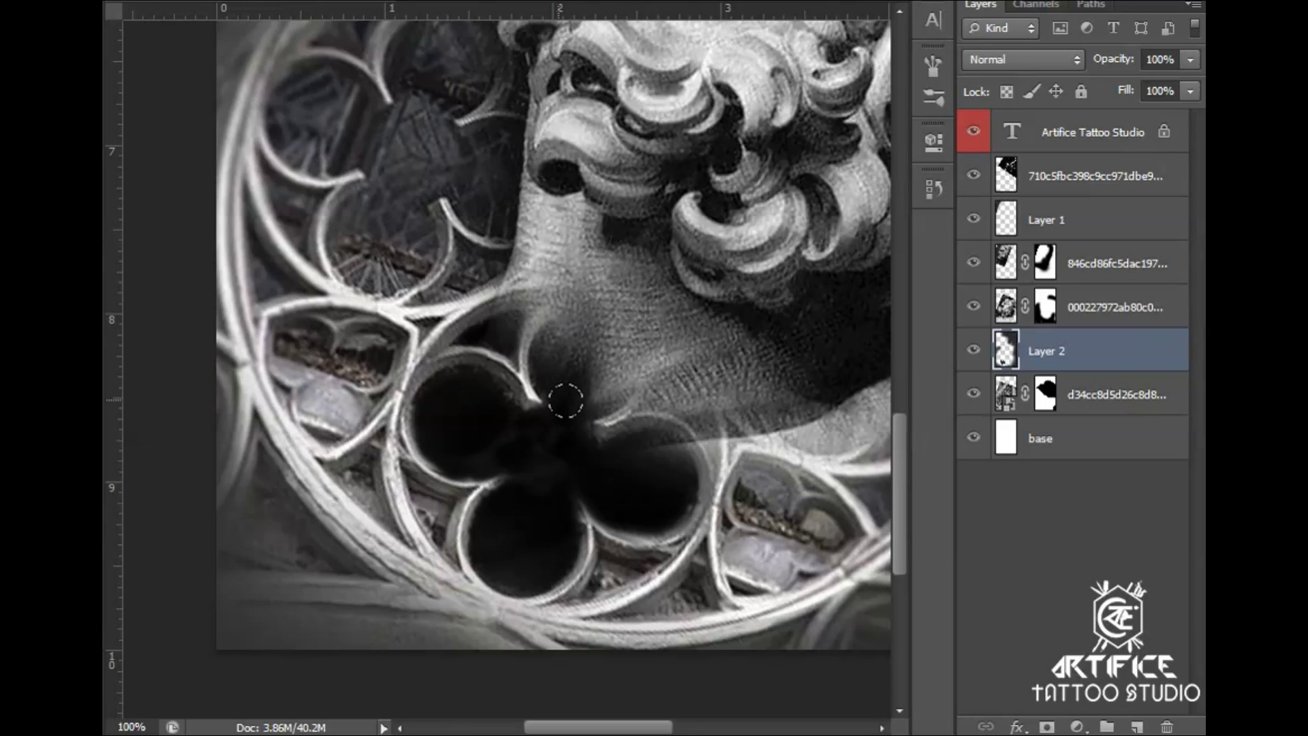
# Paint black into the gaps between the window's lower four-lobed opening and the outer ring on Layer 2.
pyautogui.scroll(-3, 566, 401)
pyautogui.moveTo(456, 429); pyautogui.dragTo(490, 410)
pyautogui.moveTo(487, 413); pyautogui.dragTo(458, 370)
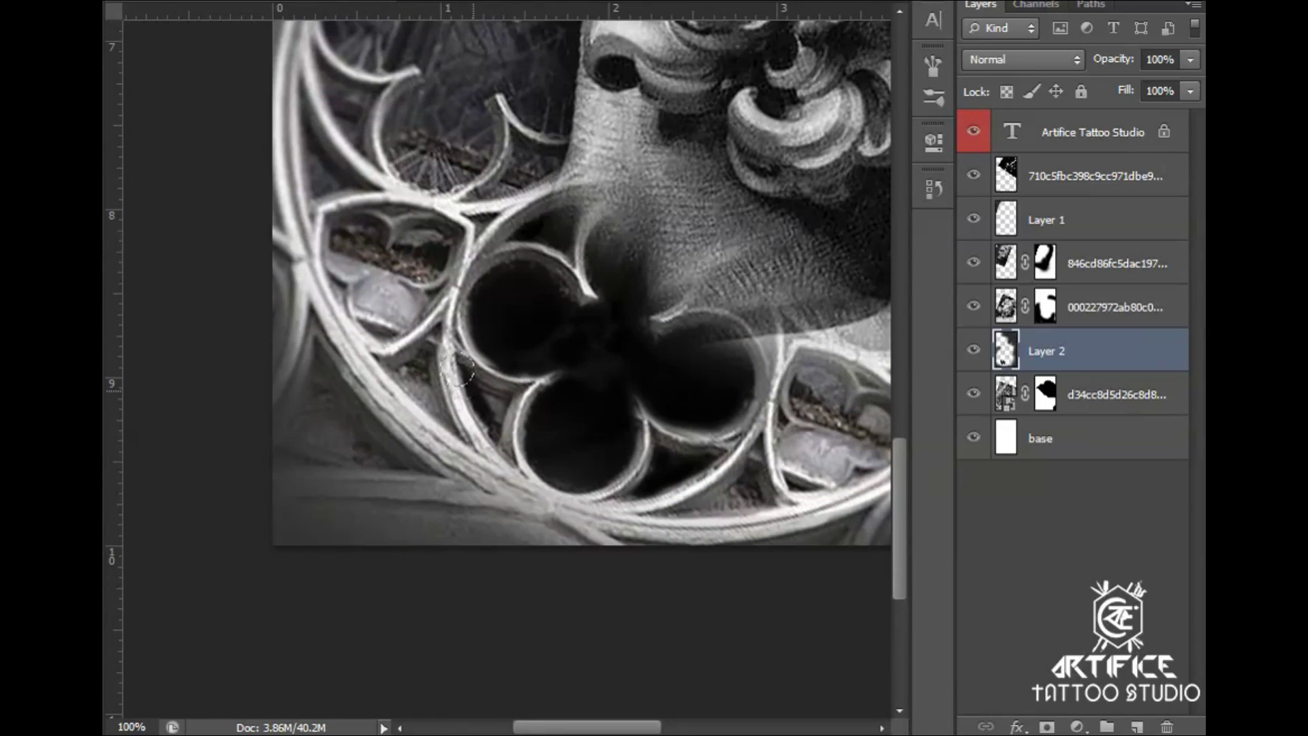
pyautogui.scroll(2, 488, 418)
pyautogui.hscroll(-2, 472, 401)
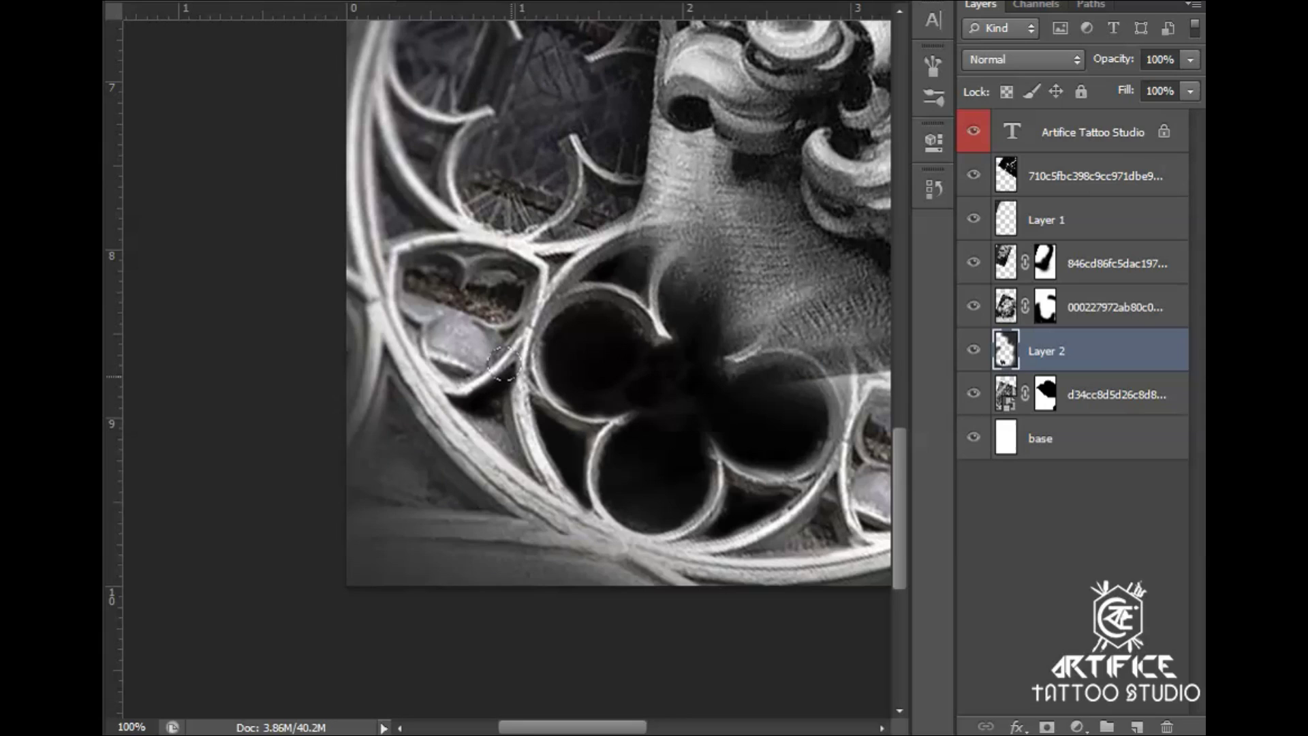
pyautogui.moveTo(503, 410); pyautogui.dragTo(541, 483)
pyautogui.moveTo(483, 409); pyautogui.dragTo(474, 424)
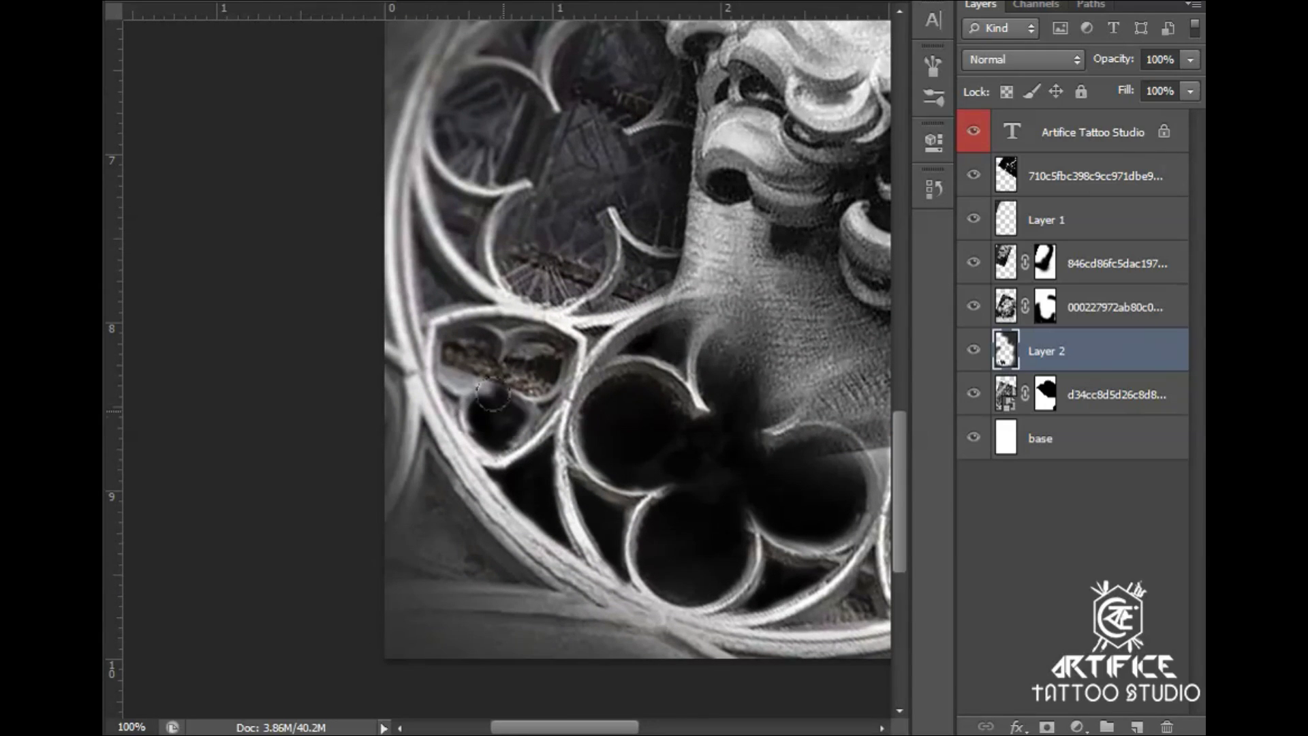
# Black out the small three-lobed opening and the upper four-lobed opening on the window's left side on Layer 2.
pyautogui.moveTo(468, 342); pyautogui.dragTo(471, 361)
pyautogui.moveTo(443, 280); pyautogui.dragTo(480, 364)
pyautogui.moveTo(579, 348)
pyautogui.mouseDown()
pyautogui.moveTo(570, 300)
pyautogui.moveTo(606, 283)
pyautogui.mouseUp()
pyautogui.moveTo(671, 361); pyautogui.dragTo(692, 342)
pyautogui.moveTo(700, 262)
pyautogui.mouseDown()
pyautogui.moveTo(562, 276)
pyautogui.moveTo(520, 329)
pyautogui.moveTo(633, 283)
pyautogui.mouseUp()
pyautogui.scroll(3, 478, 285)
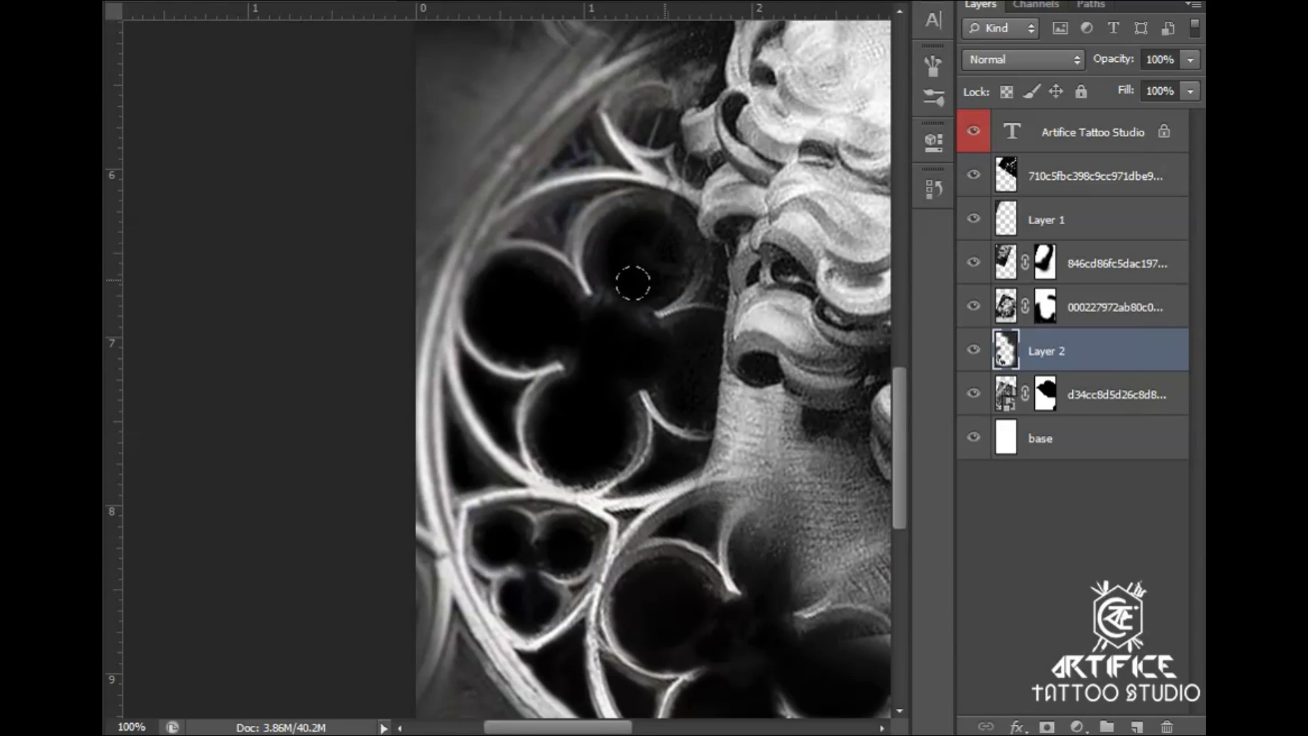
# Paint black into the gaps near the window's upper arc and darken the grey background outside the ring's left side.
pyautogui.scroll(8, 732, 223)
pyautogui.hscroll(-1, 702, 520)
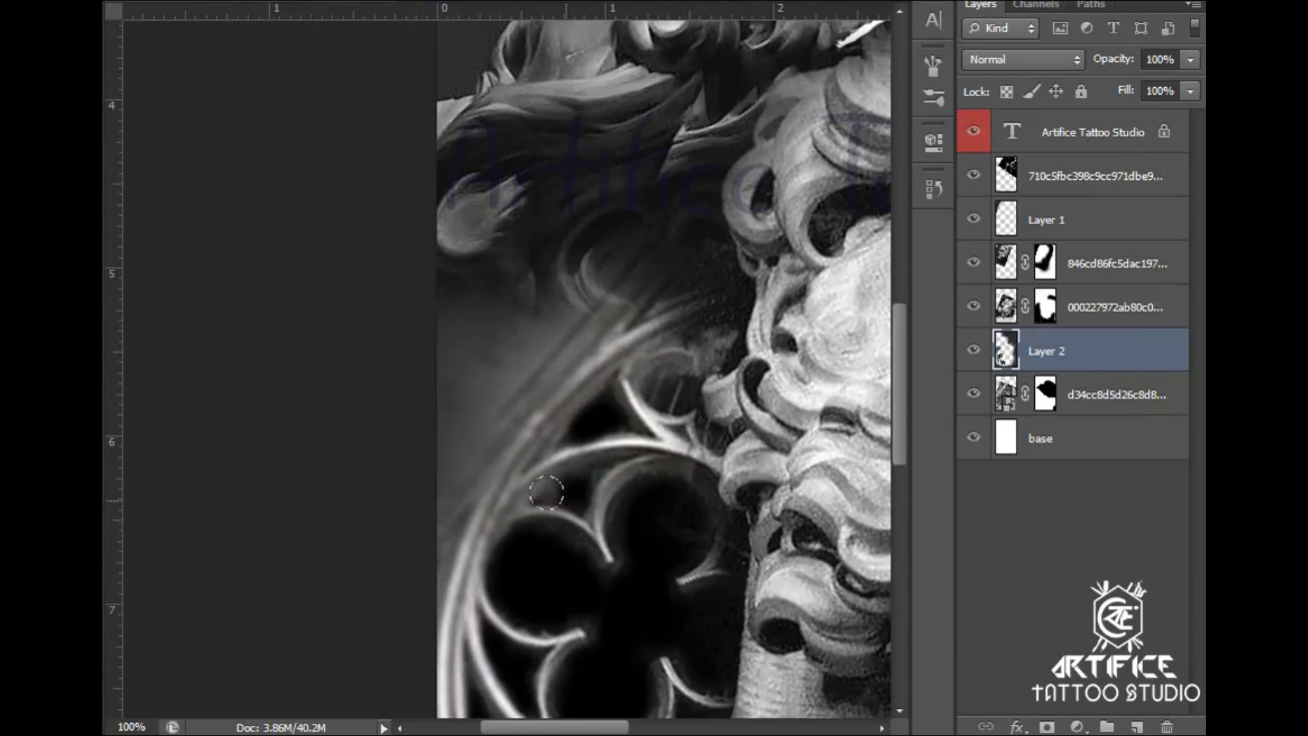
pyautogui.moveTo(672, 380)
pyautogui.mouseDown()
pyautogui.moveTo(683, 476)
pyautogui.moveTo(474, 402)
pyautogui.moveTo(466, 517)
pyautogui.moveTo(514, 477)
pyautogui.mouseUp()
pyautogui.moveTo(825, 479)
pyautogui.mouseDown()
pyautogui.moveTo(595, 356)
pyautogui.moveTo(647, 82)
pyautogui.mouseUp()
pyautogui.moveTo(319, 354)
pyautogui.mouseDown()
pyautogui.moveTo(473, 479)
pyautogui.moveTo(350, 366)
pyautogui.moveTo(652, 560)
pyautogui.mouseUp()
# Paint black along the canvas's lower right edge and inside the window's right-hand three-lobed opening on Layer 2.
pyautogui.scroll(4, 473, 479)
pyautogui.hscroll(-3, 473, 480)
pyautogui.hscroll(10, 681, 525)
pyautogui.scroll(-3, 681, 525)
pyautogui.moveTo(717, 487); pyautogui.dragTo(471, 578)
pyautogui.moveTo(770, 592)
pyautogui.mouseDown()
pyautogui.moveTo(593, 549)
pyautogui.moveTo(449, 576)
pyautogui.mouseUp()
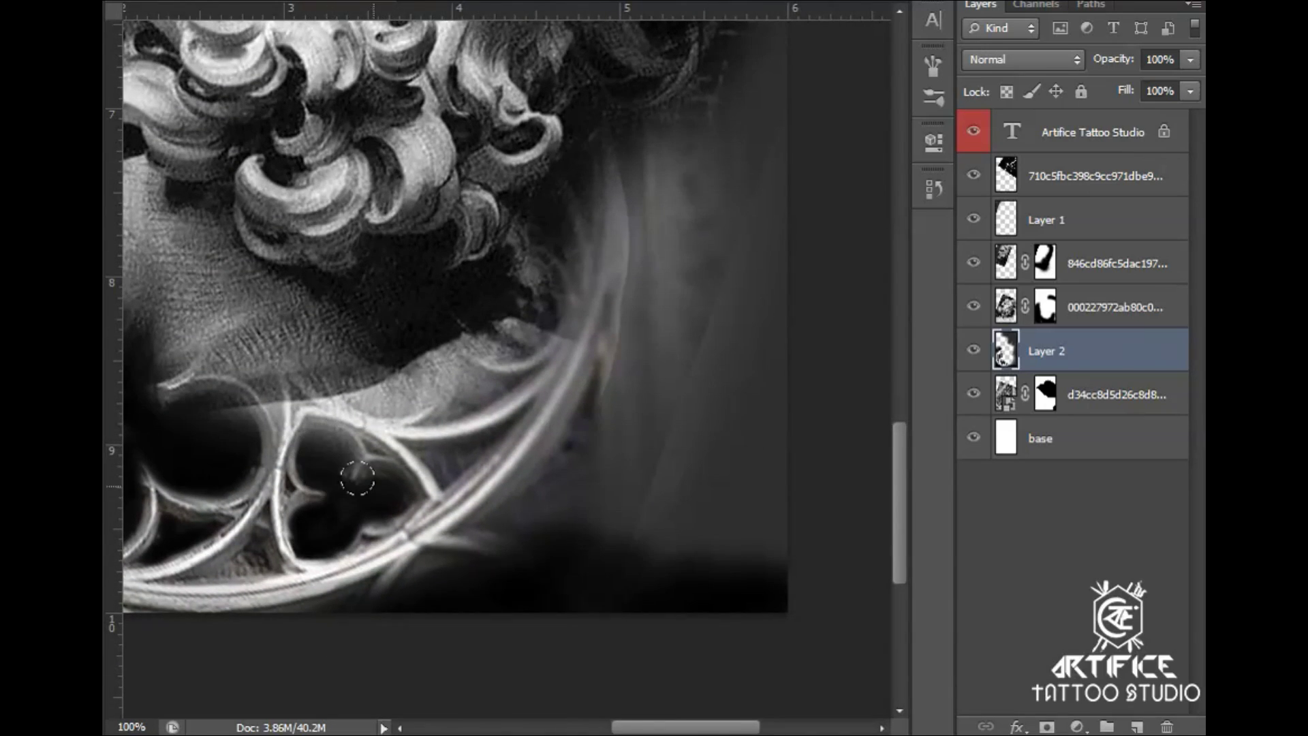
pyautogui.hscroll(2, 227, 548)
pyautogui.scroll(1, 227, 547)
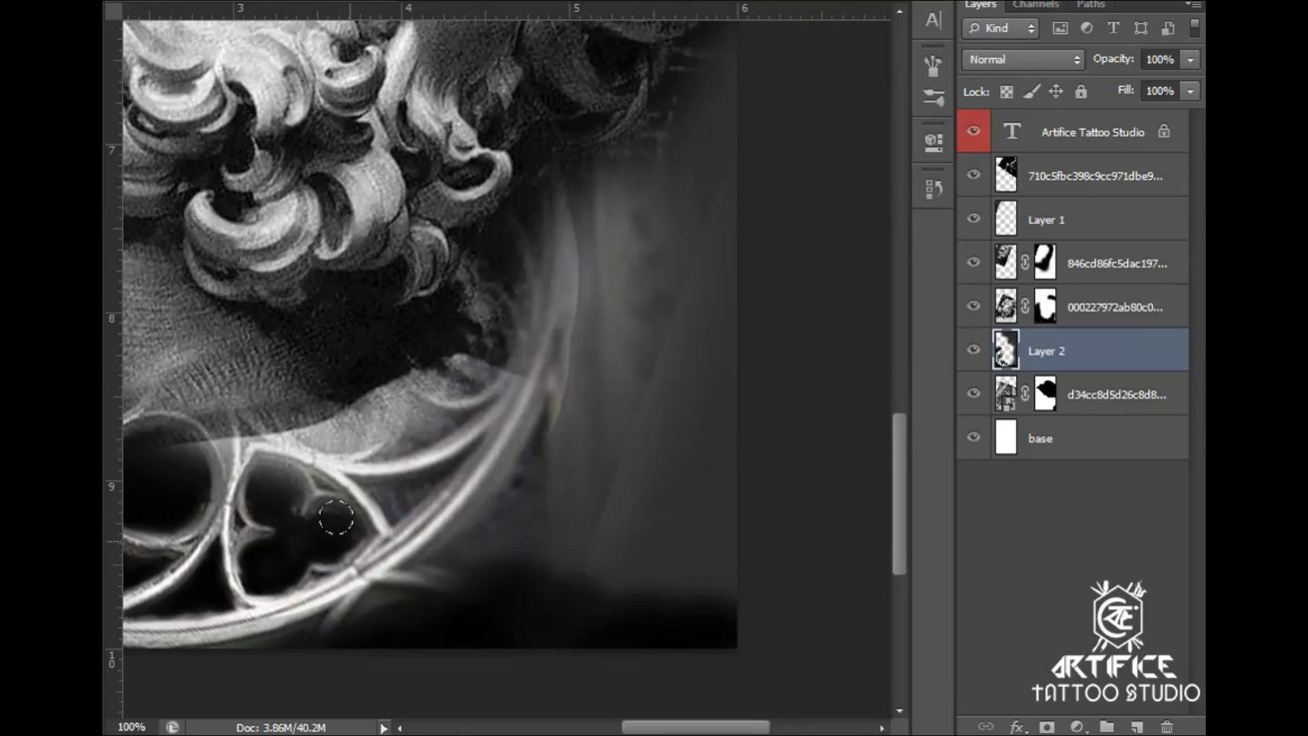
# Darken the grey background right of the window and fill the gap above the ring's right end with black.
pyautogui.hscroll(2, 238, 553)
pyautogui.scroll(1, 238, 554)
pyautogui.moveTo(416, 488); pyautogui.dragTo(324, 464)
pyautogui.moveTo(374, 558)
pyautogui.mouseDown()
pyautogui.moveTo(531, 542)
pyautogui.moveTo(447, 248)
pyautogui.moveTo(396, 392)
pyautogui.mouseUp()
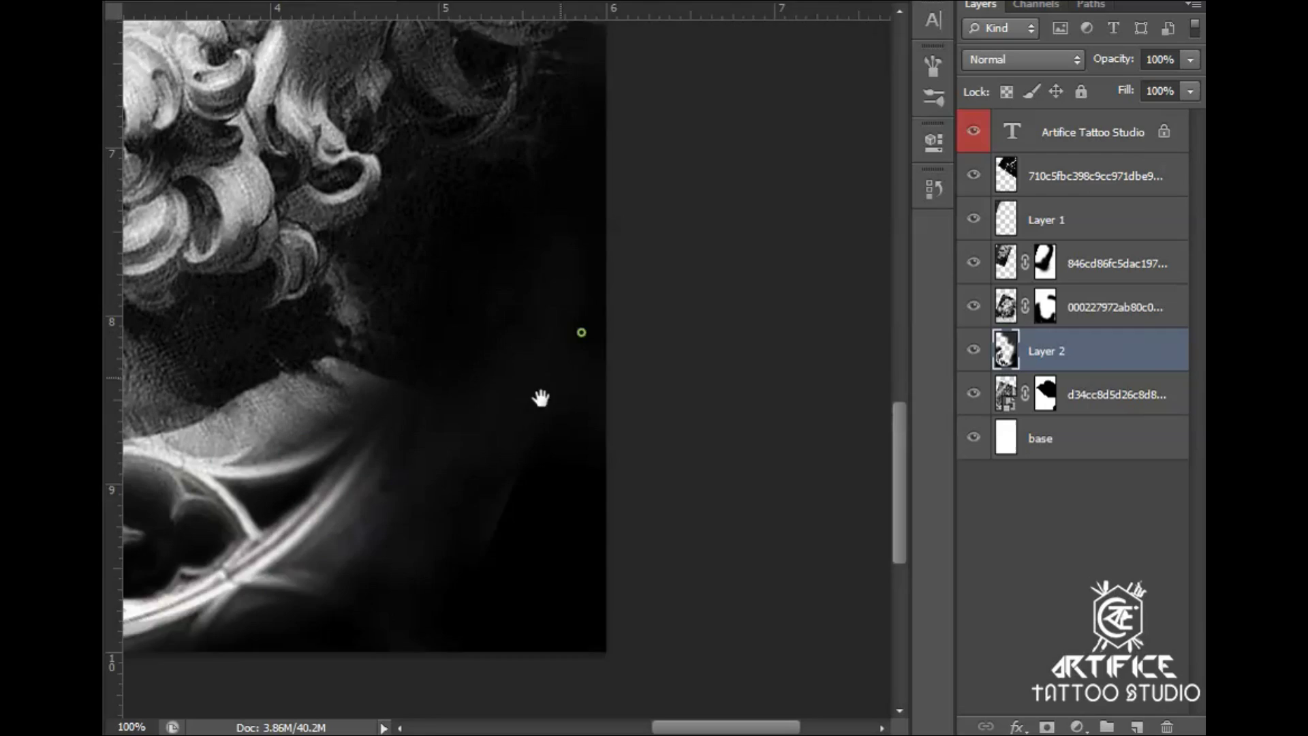
pyautogui.moveTo(660, 321); pyautogui.dragTo(893, 276)
pyautogui.click(1045, 394)
pyautogui.moveTo(449, 460)
pyautogui.mouseDown()
pyautogui.moveTo(570, 357)
pyautogui.moveTo(431, 413)
pyautogui.moveTo(497, 409)
pyautogui.moveTo(572, 368)
pyautogui.moveTo(499, 424)
pyautogui.moveTo(327, 341)
pyautogui.moveTo(503, 417)
pyautogui.mouseUp()
pyautogui.hotkey('ctrl', 'alt', 'z')
pyautogui.hotkey('ctrl', 'alt', 'z')
# Mask out the lower edge of the curly-bearded head's neck so the window tracery beneath it shows.
pyautogui.click(1045, 307)
pyautogui.moveTo(504, 409)
pyautogui.mouseDown()
pyautogui.moveTo(248, 347)
pyautogui.moveTo(477, 286)
pyautogui.mouseUp()
pyautogui.moveTo(477, 286); pyautogui.dragTo(362, 241)
# Paint black on Layer 2 inside the uncovered tracery openings beneath the curly-bearded head's neck.
pyautogui.click(1038, 355)
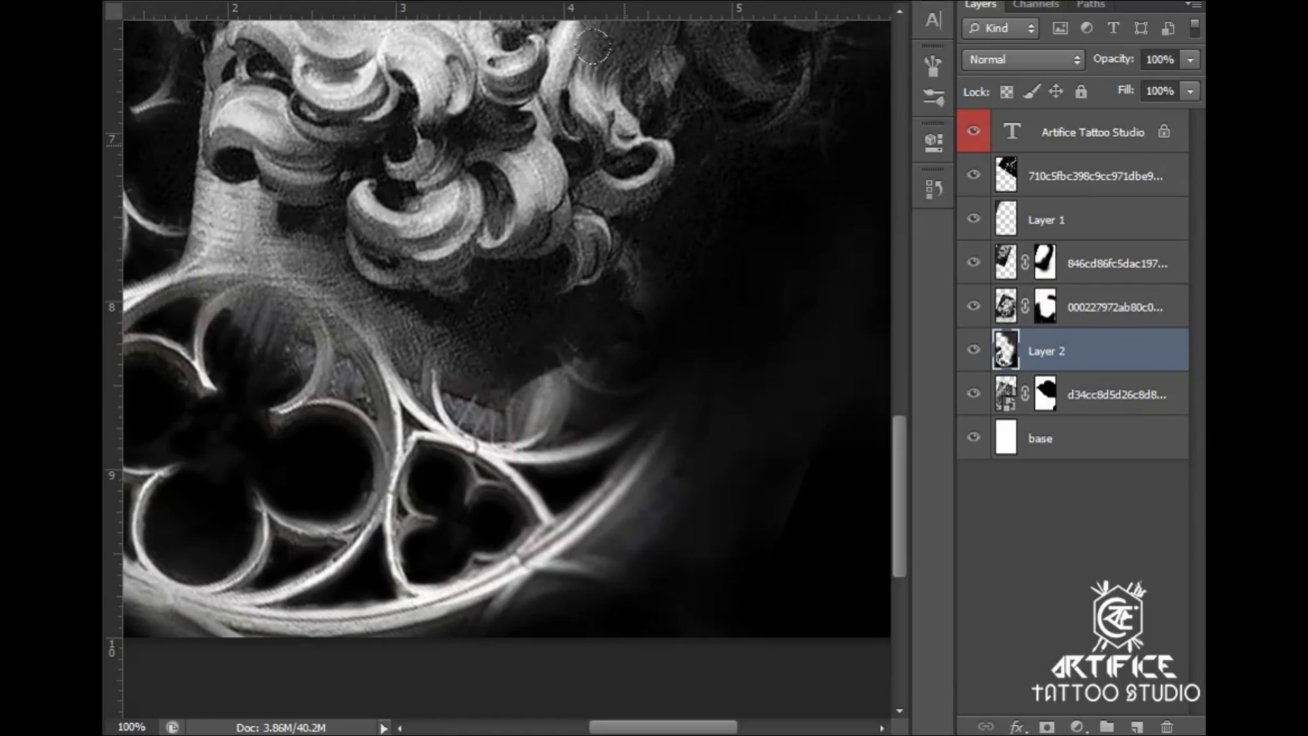
pyautogui.moveTo(463, 409); pyautogui.dragTo(515, 400)
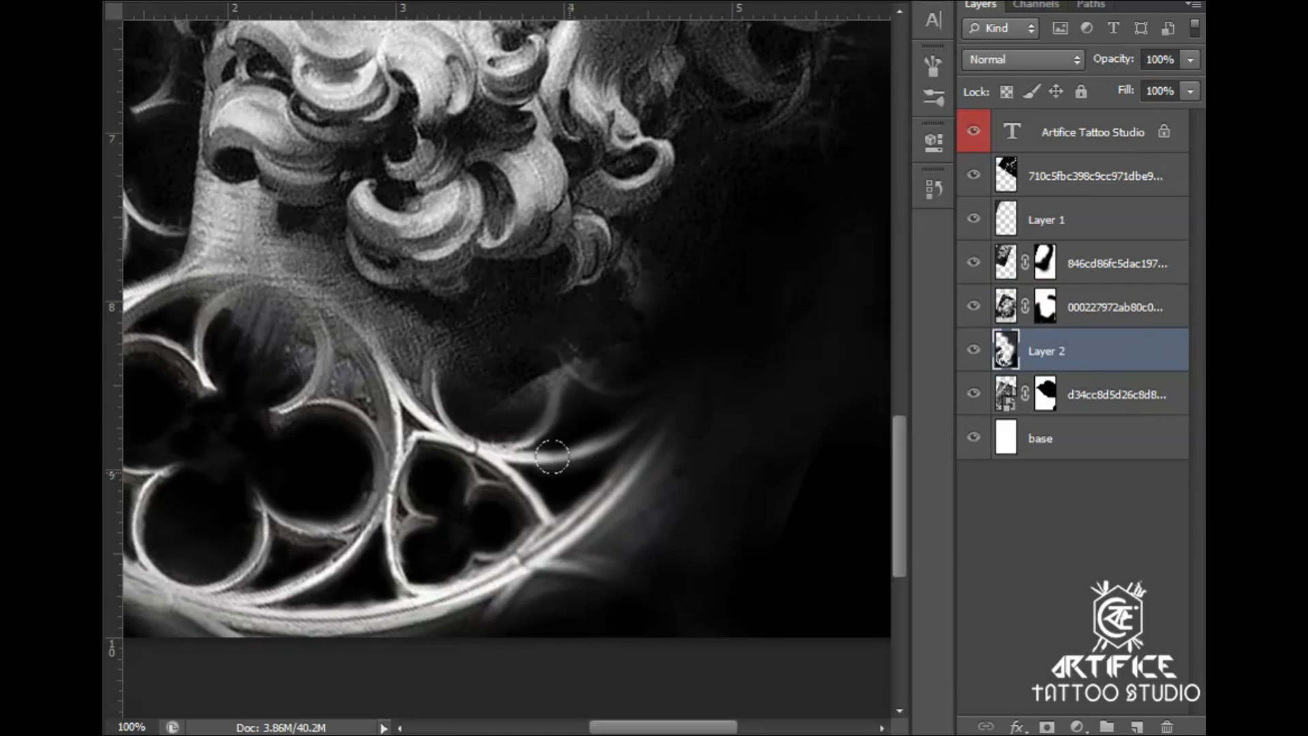
pyautogui.moveTo(332, 360)
pyautogui.mouseDown()
pyautogui.moveTo(239, 304)
pyautogui.moveTo(243, 315)
pyautogui.mouseUp()
pyautogui.moveTo(205, 308)
pyautogui.mouseDown()
pyautogui.moveTo(458, 357)
pyautogui.moveTo(451, 345)
pyautogui.mouseUp()
pyautogui.scroll(-3, 538, 368)
pyautogui.scroll(2, 344, 409)
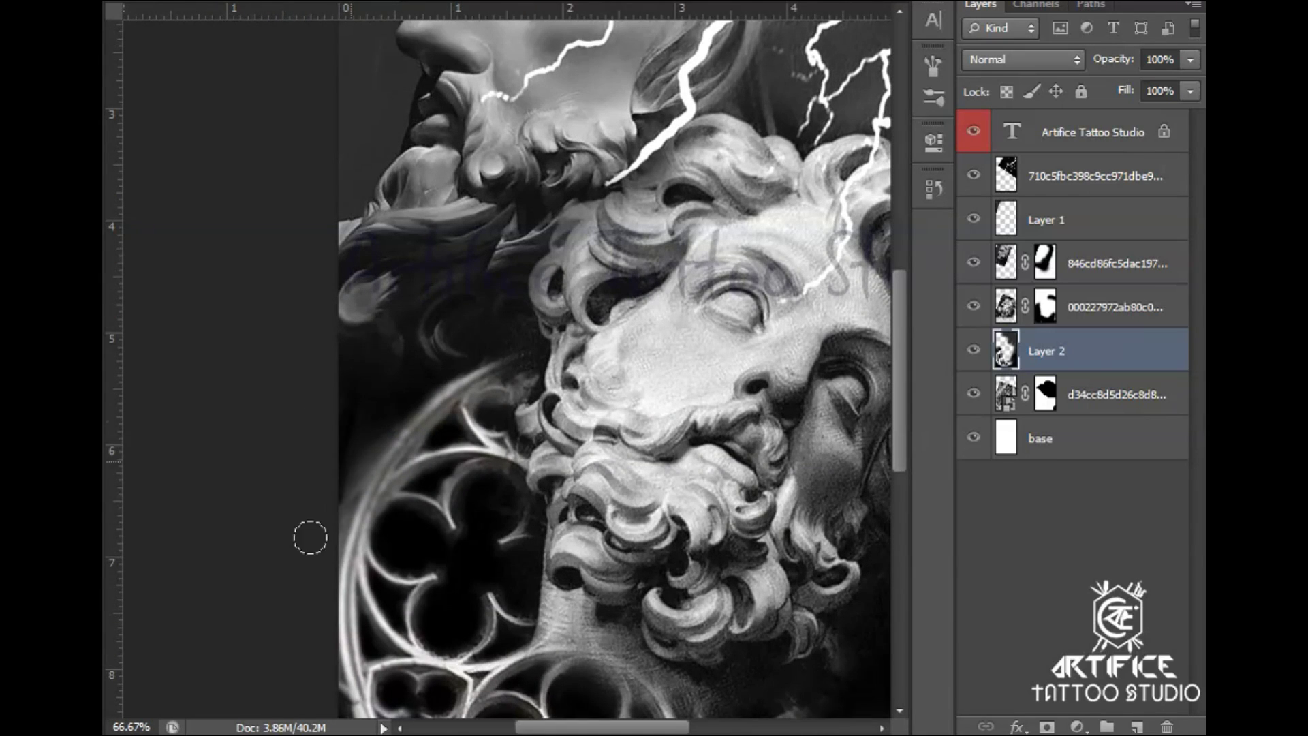
pyautogui.scroll(-2, 348, 409)
# Group all the artwork layers between the locked studio text and the base, and stamp a merged copy of the design.
pyautogui.click(1058, 225)
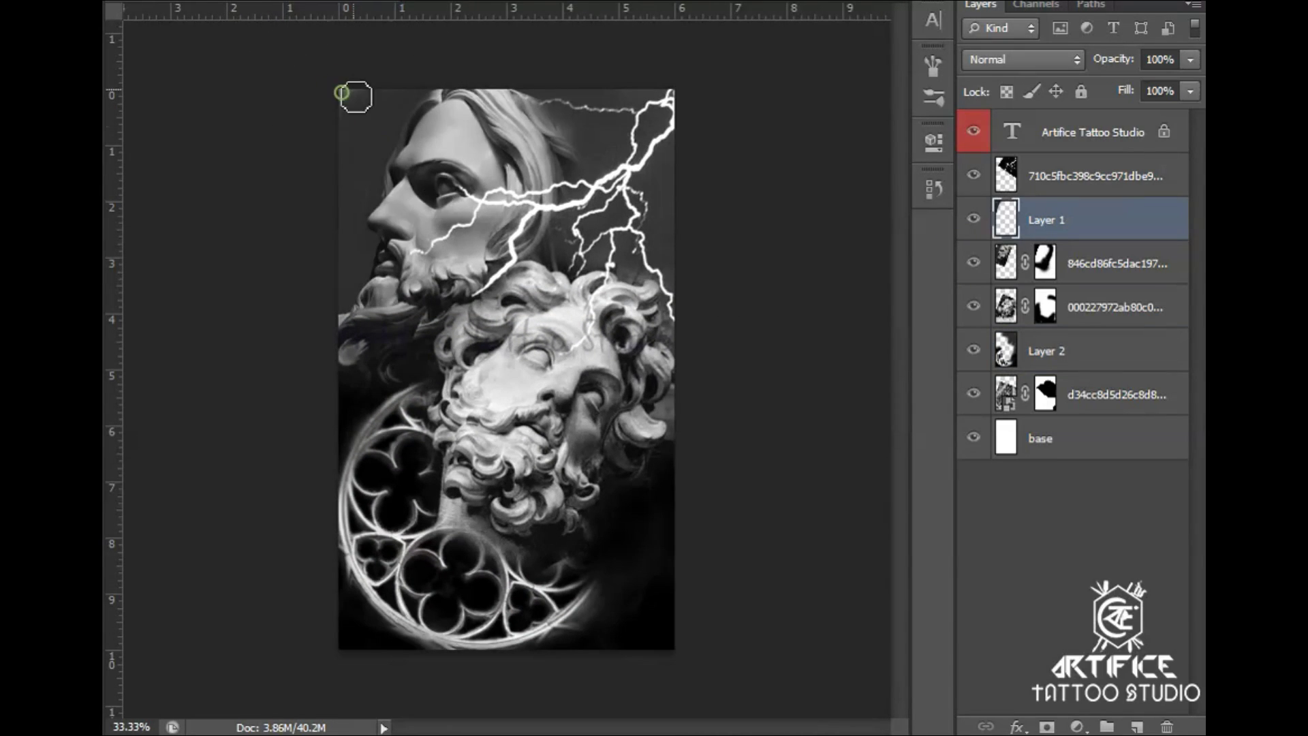
pyautogui.keyDown('shift'); pyautogui.click(1075, 399); pyautogui.keyUp('shift')
pyautogui.hotkey('ctrl', 'g')
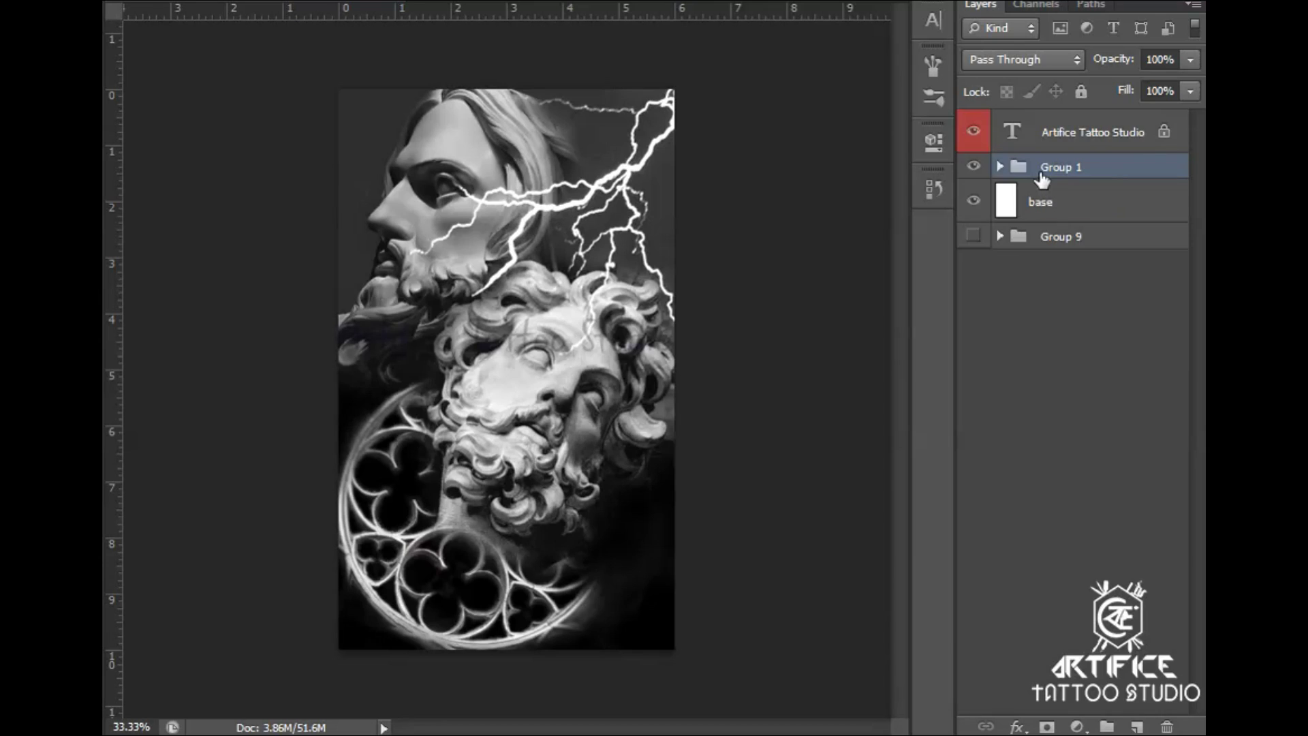
pyautogui.hotkey('ctrl', 'shift', 'alt', 'e')
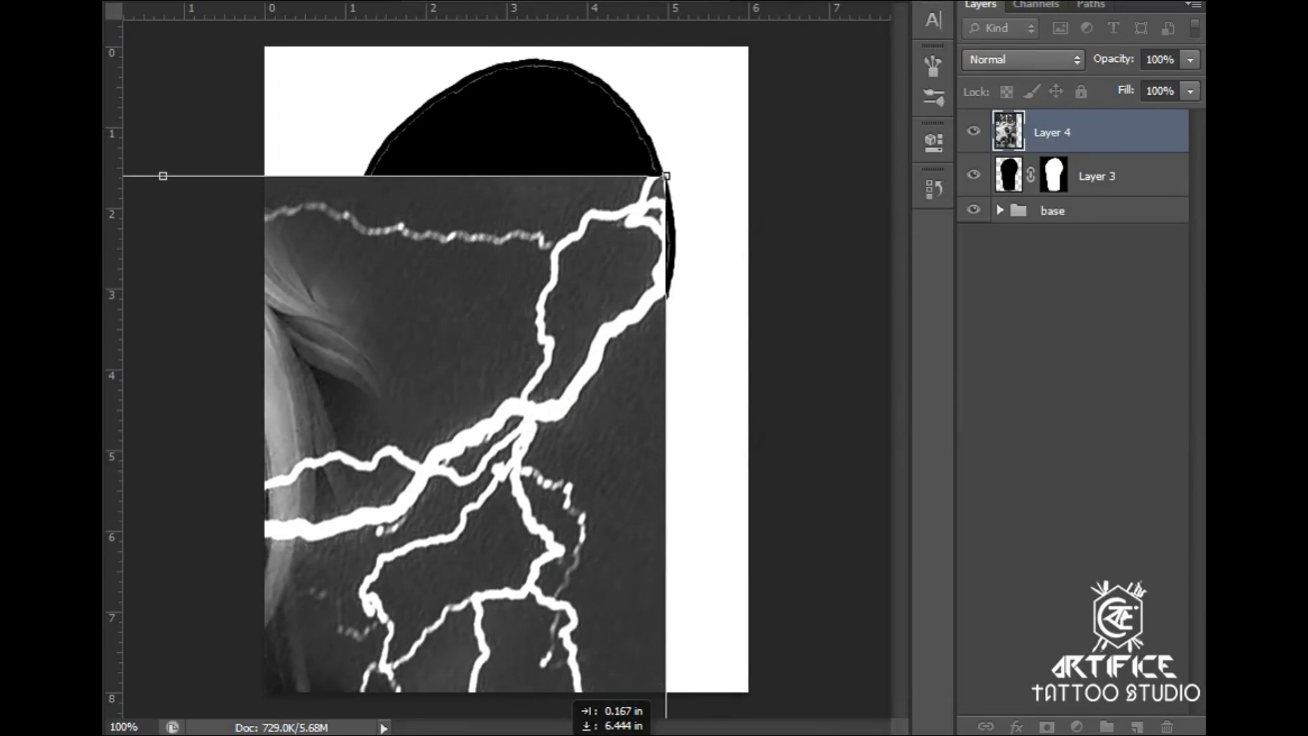
# Scale down the merged design on Layer 4 of the Bicep template and position it over the arm shape.
pyautogui.moveTo(641, 209); pyautogui.dragTo(640, 232)
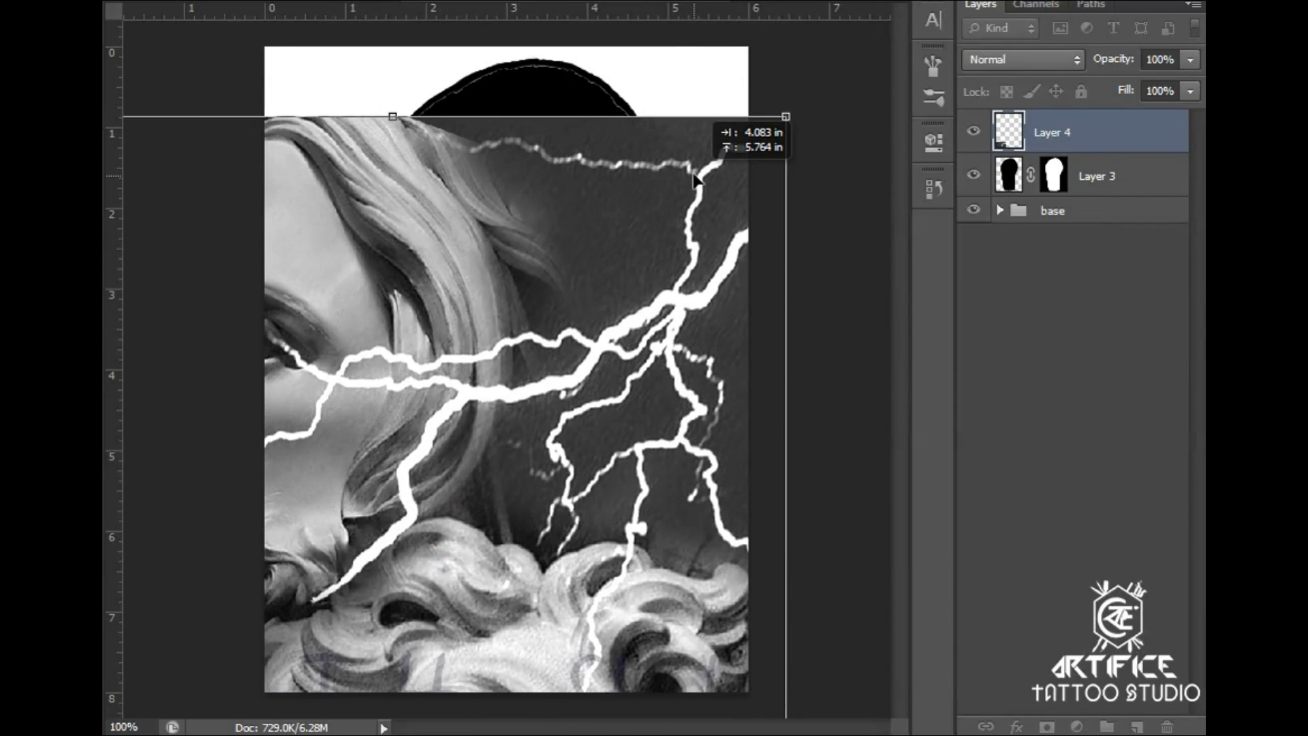
pyautogui.moveTo(785, 113); pyautogui.dragTo(579, 429)
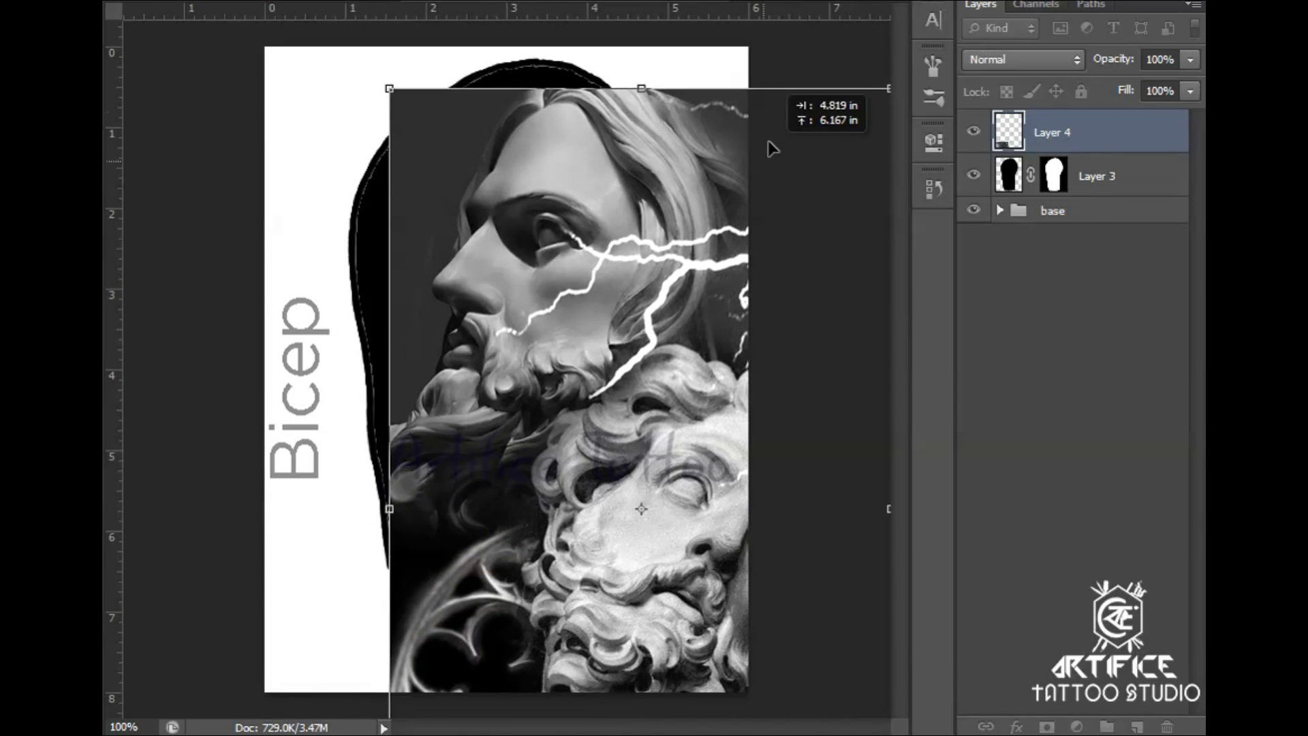
pyautogui.moveTo(771, 123); pyautogui.dragTo(535, 526)
pyautogui.moveTo(436, 627); pyautogui.dragTo(448, 161)
pyautogui.moveTo(546, 418); pyautogui.dragTo(671, 694)
pyautogui.moveTo(647, 548)
pyautogui.mouseDown()
pyautogui.moveTo(678, 561)
pyautogui.moveTo(667, 542)
pyautogui.mouseUp()
pyautogui.press('Return')
# Mask the design on Layer 4 to the bicep outline taken from Layer 3's mask.
pyautogui.keyDown('ctrl'); pyautogui.click(1067, 185); pyautogui.keyUp('ctrl')
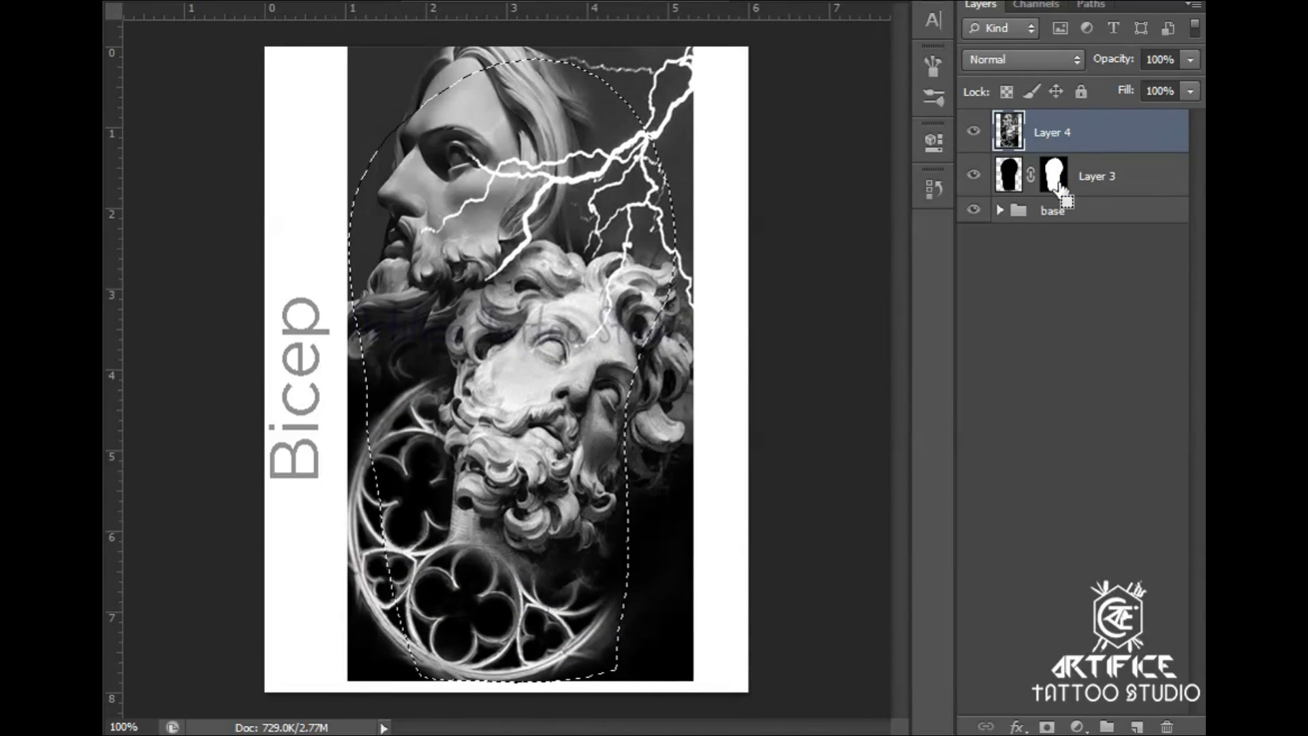
pyautogui.click(1047, 728)
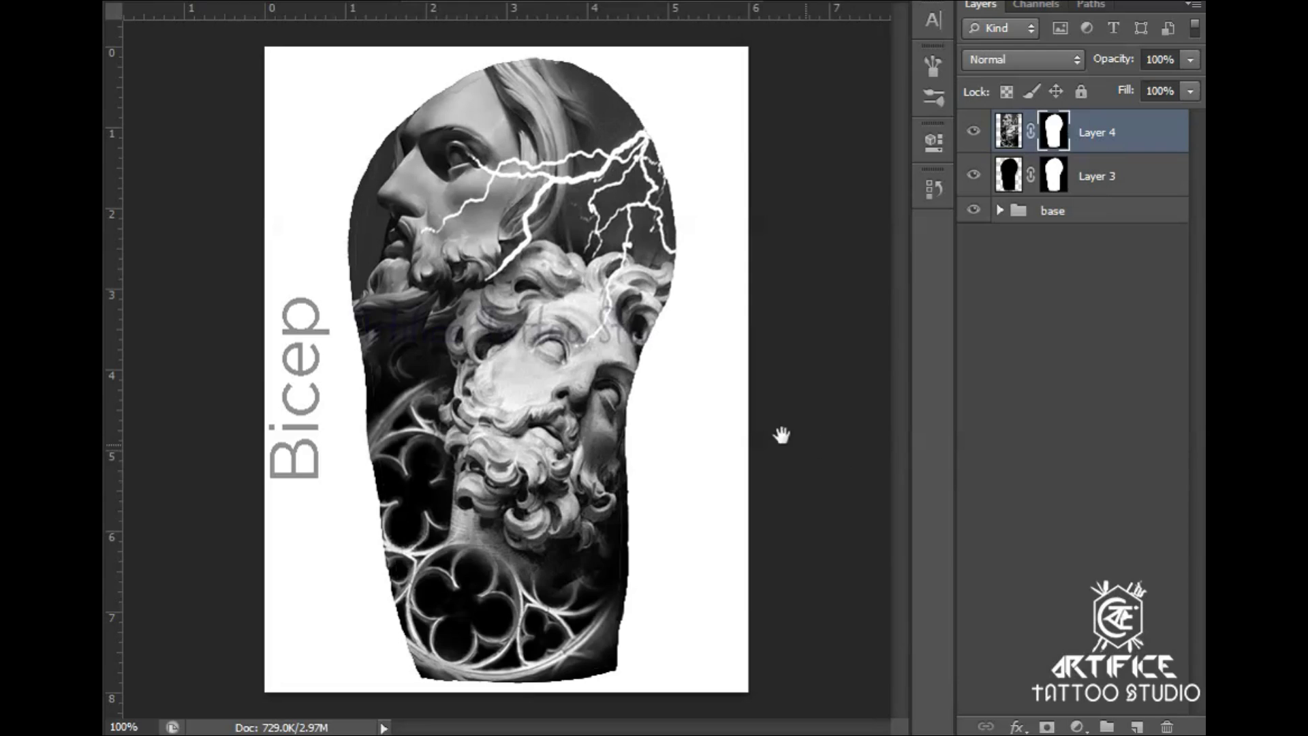
pyautogui.keyDown('ctrl'); pyautogui.click(730, 413); pyautogui.keyUp('ctrl')
pyautogui.moveTo(534, 184); pyautogui.dragTo(727, 390)
pyautogui.moveTo(759, 520); pyautogui.dragTo(739, 266)
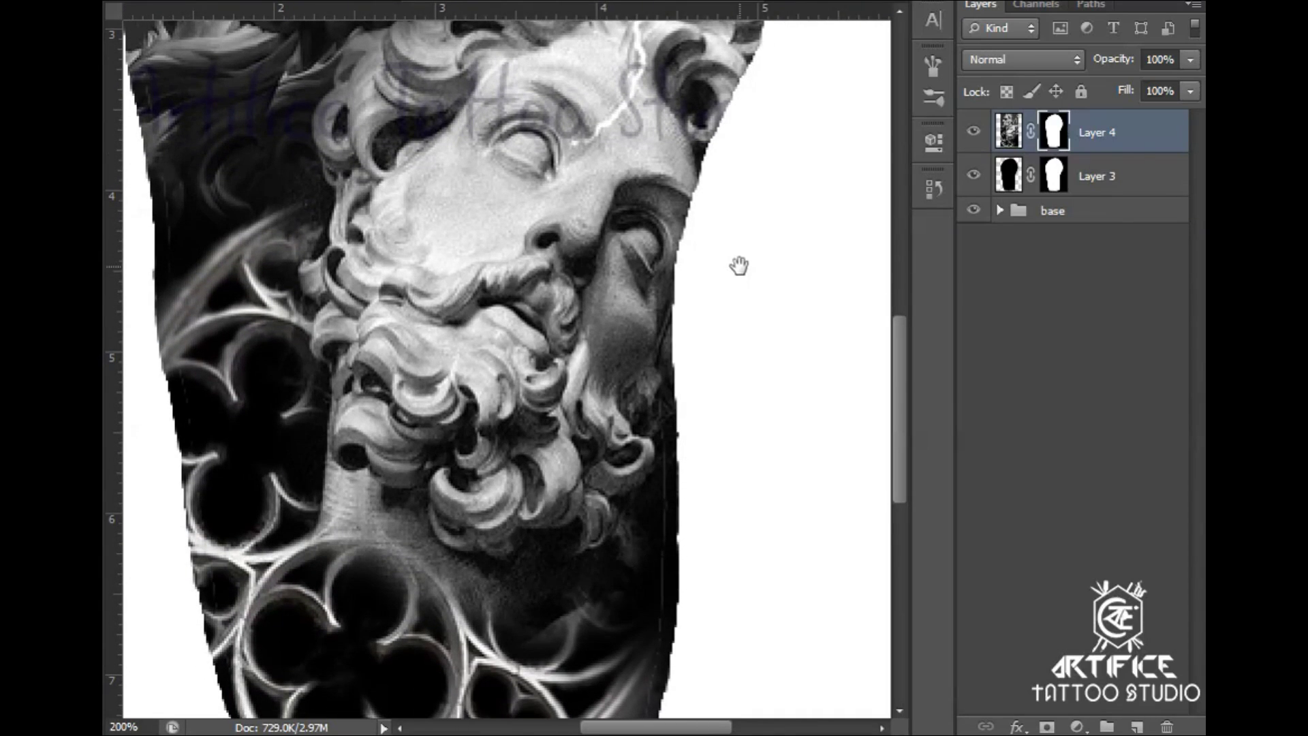
pyautogui.keyDown('alt'); pyautogui.click(590, 314); pyautogui.keyUp('alt')
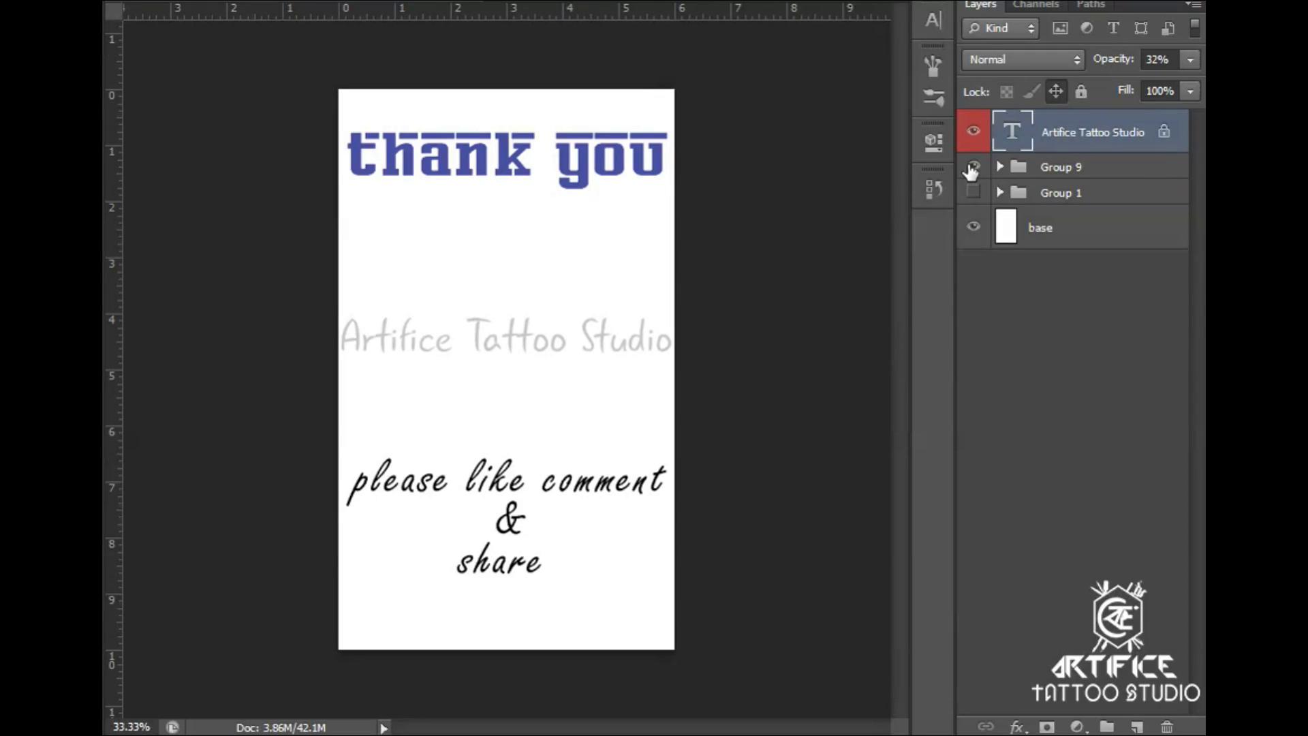
# Toggle the visibility of the thank-you text group, Group 9, on and off repeatedly.
pyautogui.click(972, 166)
pyautogui.click(972, 166)
pyautogui.click(973, 167)
pyautogui.click(973, 166)
pyautogui.click(973, 166)
pyautogui.click(972, 167)
pyautogui.click(973, 166)
pyautogui.click(972, 166)
pyautogui.click(972, 166)
pyautogui.click(973, 167)
pyautogui.click(972, 166)
pyautogui.click(972, 166)
pyautogui.click(972, 166)
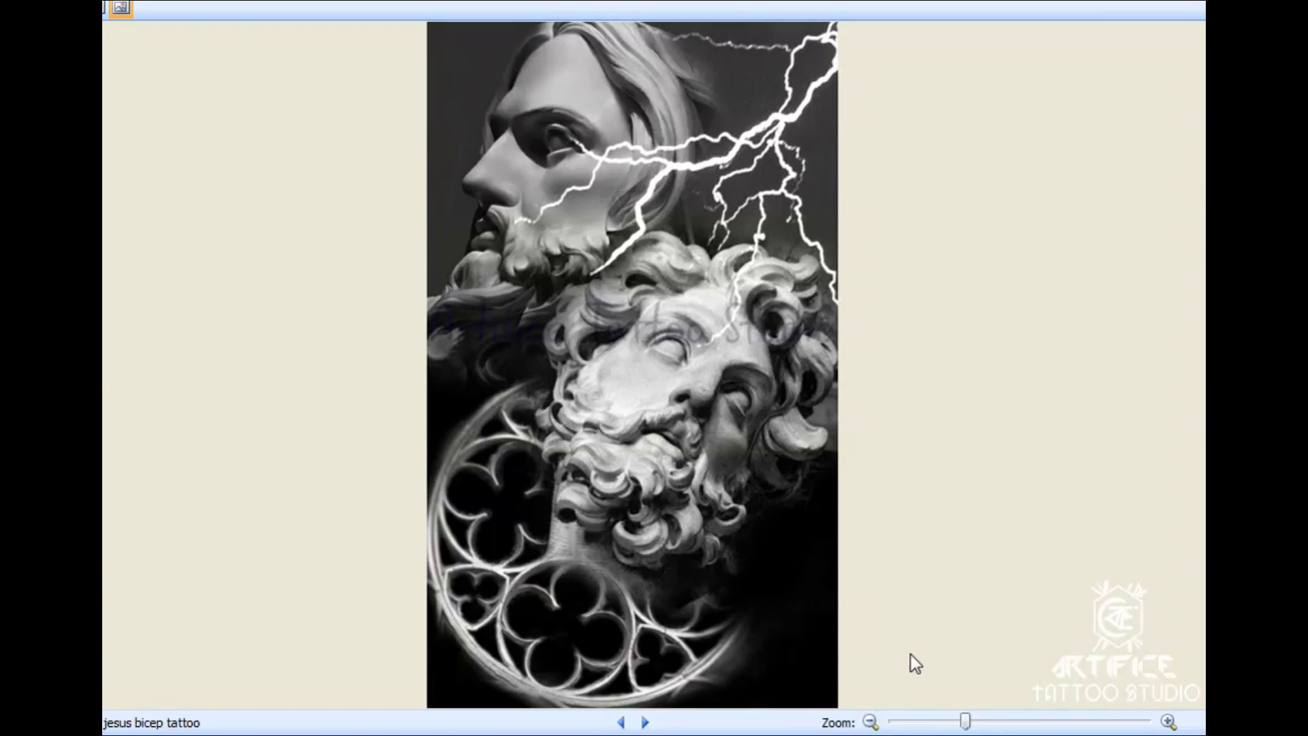
# Inspect the exported jesus bicep tattoo image up close in the picture viewer, then return to the full view.
pyautogui.moveTo(963, 723); pyautogui.dragTo(985, 723)
pyautogui.moveTo(749, 194); pyautogui.dragTo(756, 357)
pyautogui.moveTo(826, 556); pyautogui.dragTo(803, 250)
pyautogui.moveTo(987, 724); pyautogui.dragTo(961, 724)
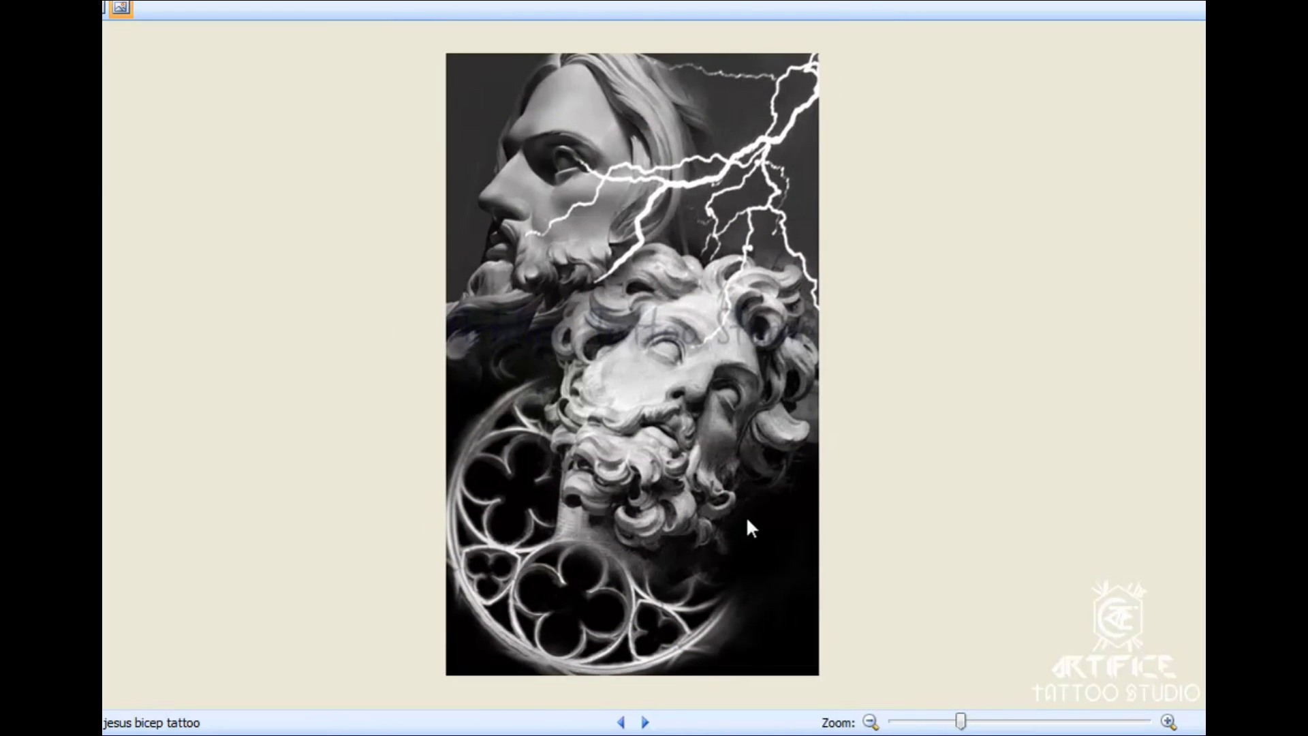